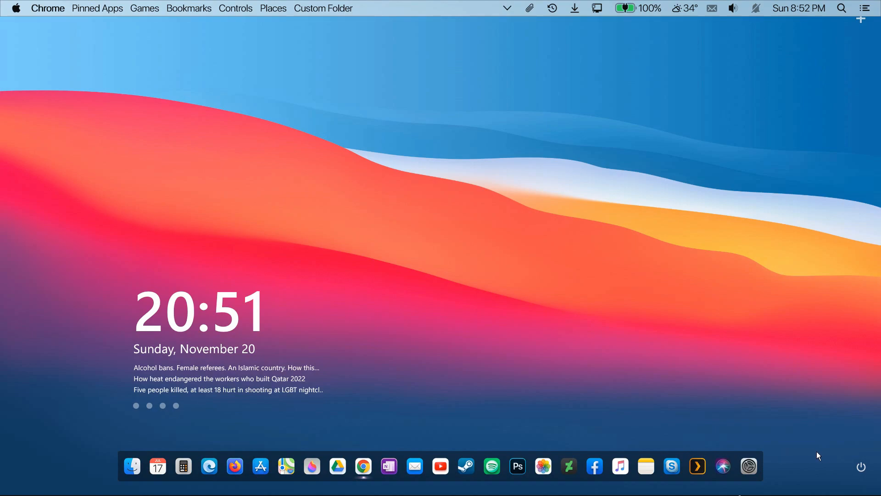
Look through the desktop's power options, the home settings, and the Games, Bookmarks, Controls, Places and Custom Folder lists
{"action": "right_click", "coordinate": [861, 466]}
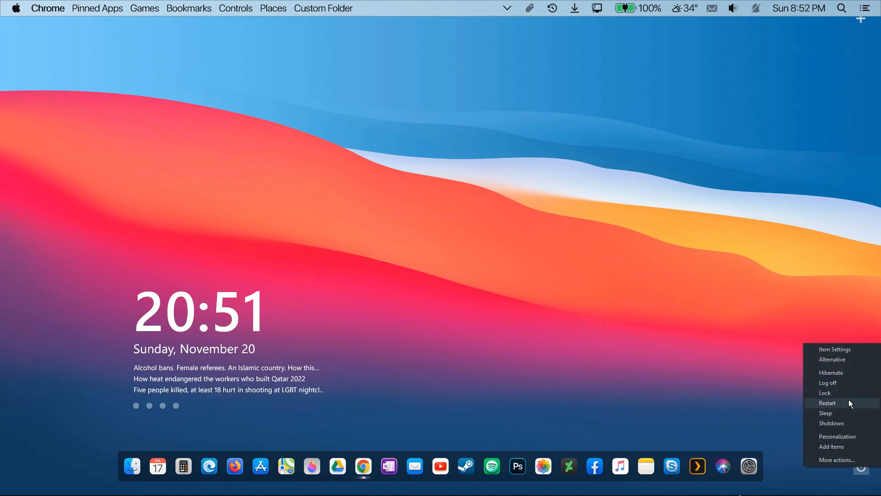
{"action": "left_click", "coordinate": [844, 334]}
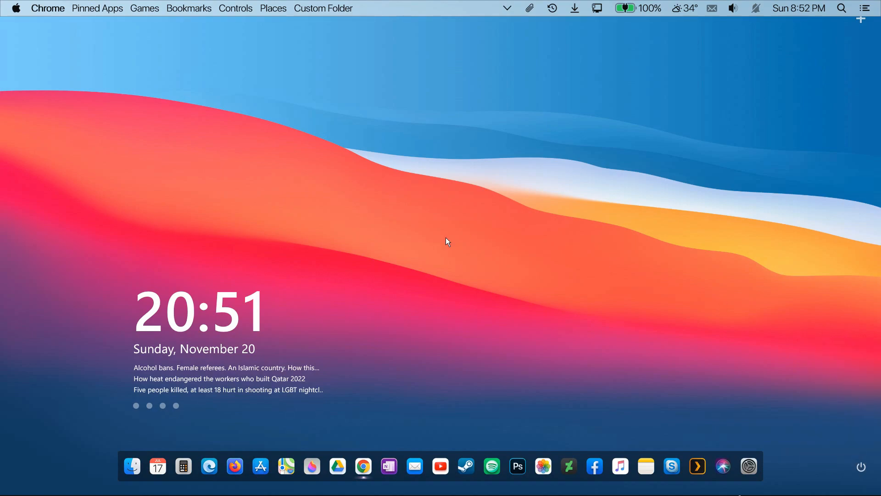
{"action": "left_click", "coordinate": [16, 8]}
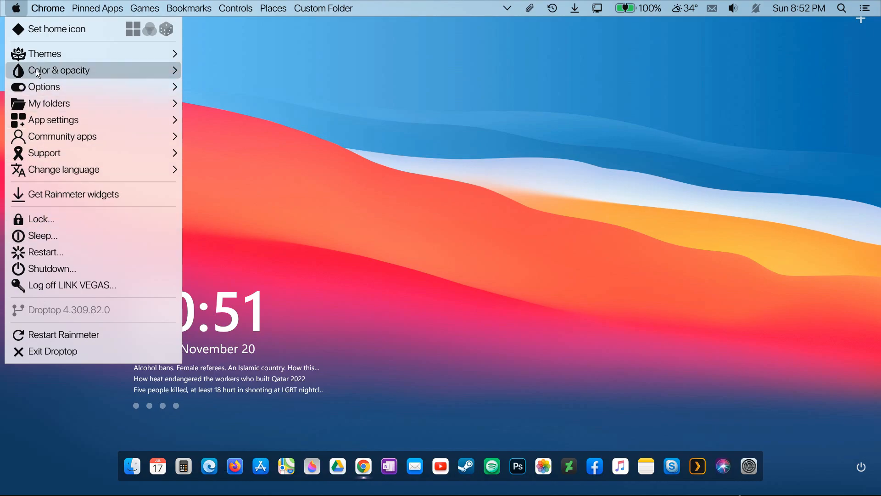
{"action": "left_click", "coordinate": [15, 12]}
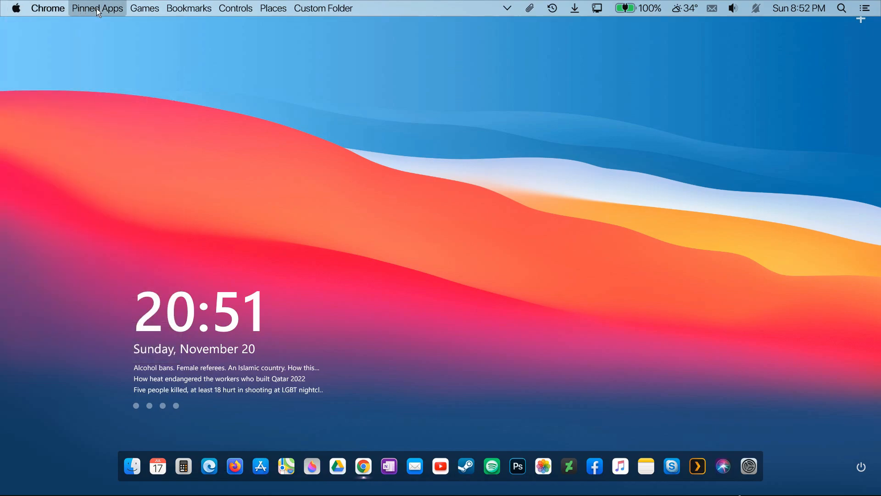
{"action": "left_click", "coordinate": [146, 10]}
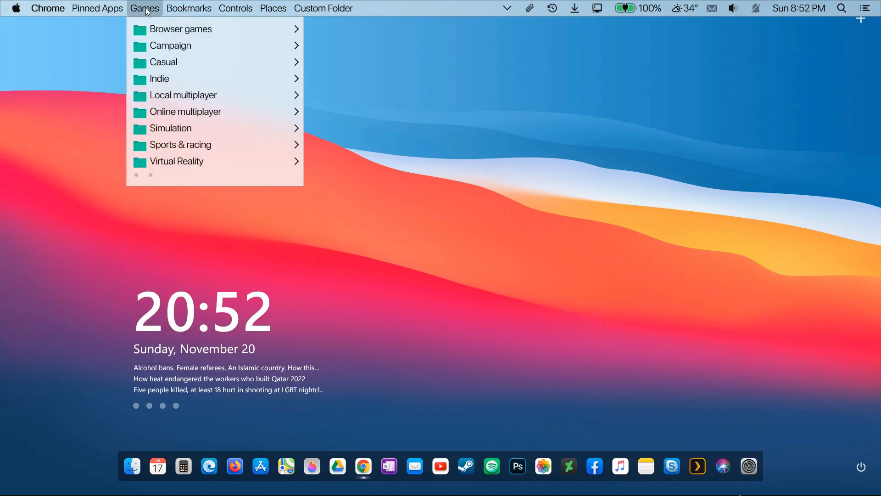
{"action": "left_click", "coordinate": [178, 10]}
{"action": "left_click", "coordinate": [177, 10]}
{"action": "left_click", "coordinate": [179, 9]}
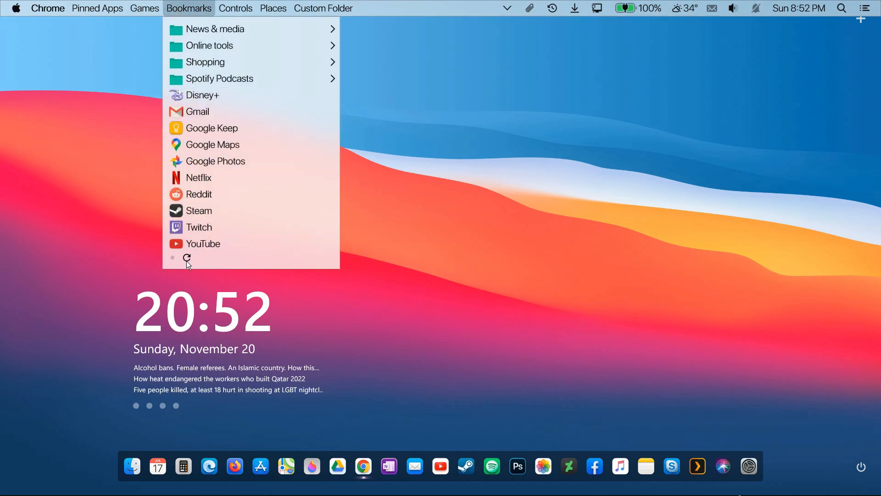
{"action": "left_click", "coordinate": [227, 9]}
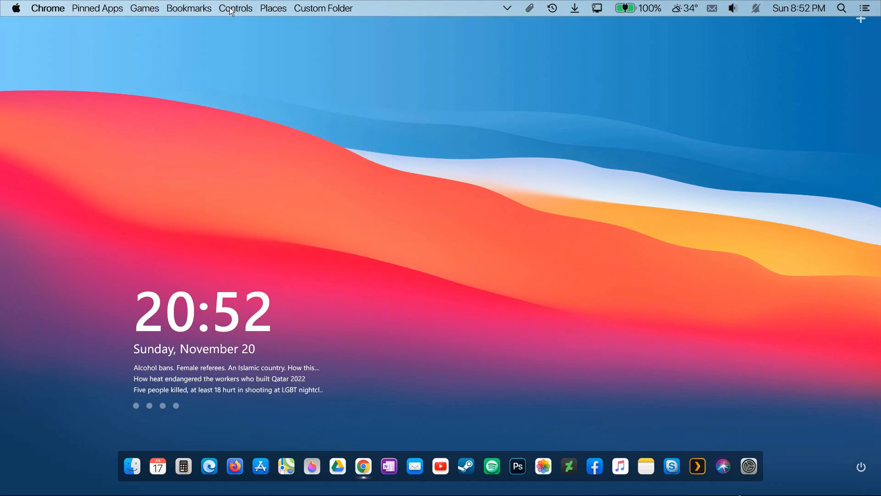
{"action": "left_click", "coordinate": [229, 7]}
{"action": "left_click", "coordinate": [266, 8]}
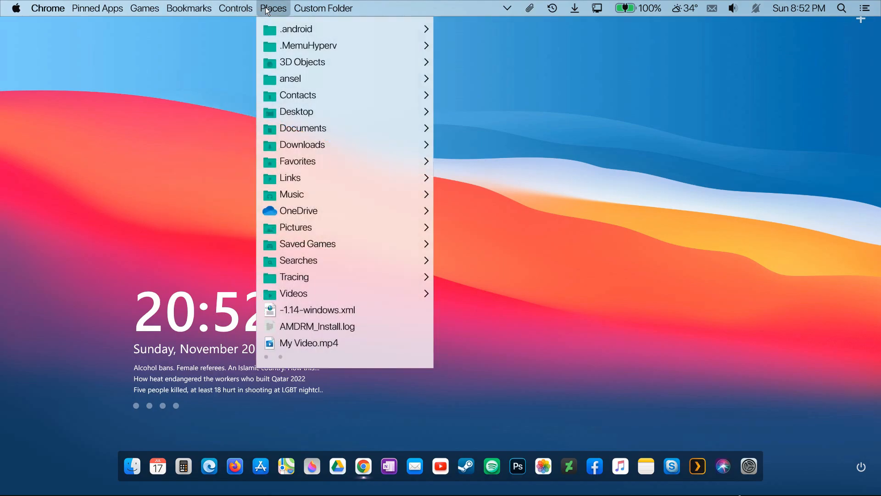
{"action": "left_click", "coordinate": [309, 8]}
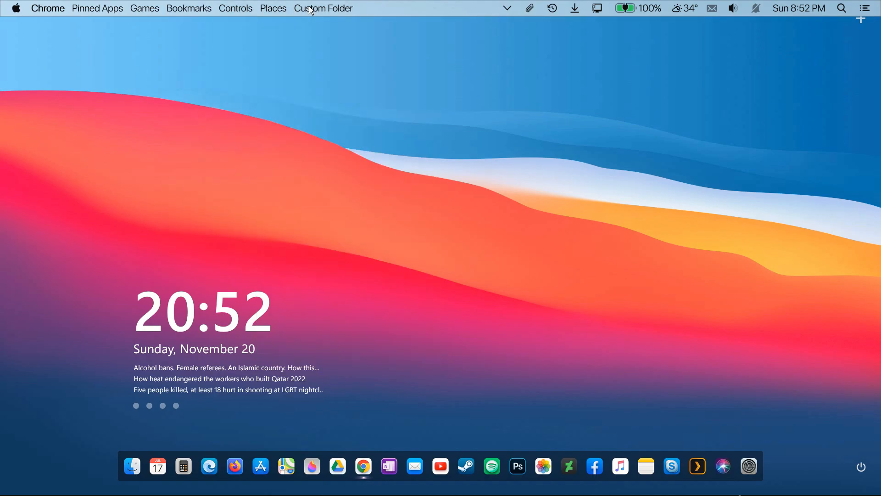
Examine the clipboard, battery, weather, volume and calendar side apps of the desktop's macOS-style bar
{"action": "left_click", "coordinate": [534, 8]}
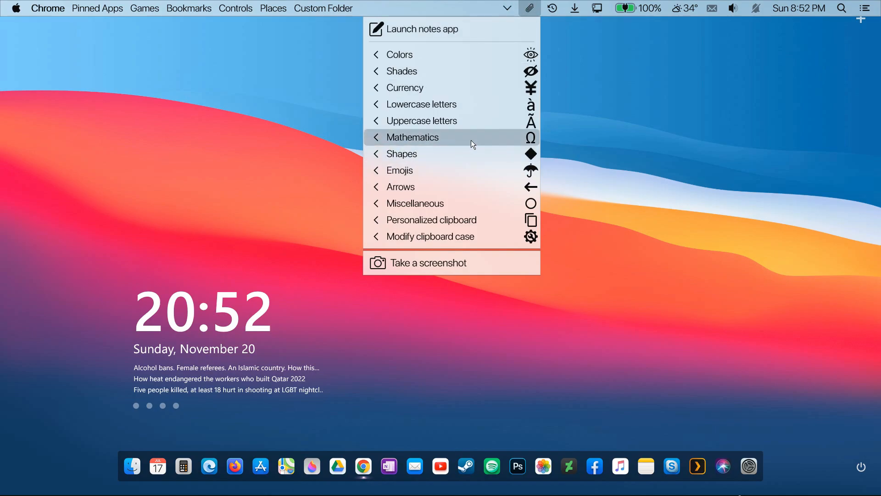
{"action": "left_click", "coordinate": [574, 8]}
{"action": "left_click", "coordinate": [625, 9]}
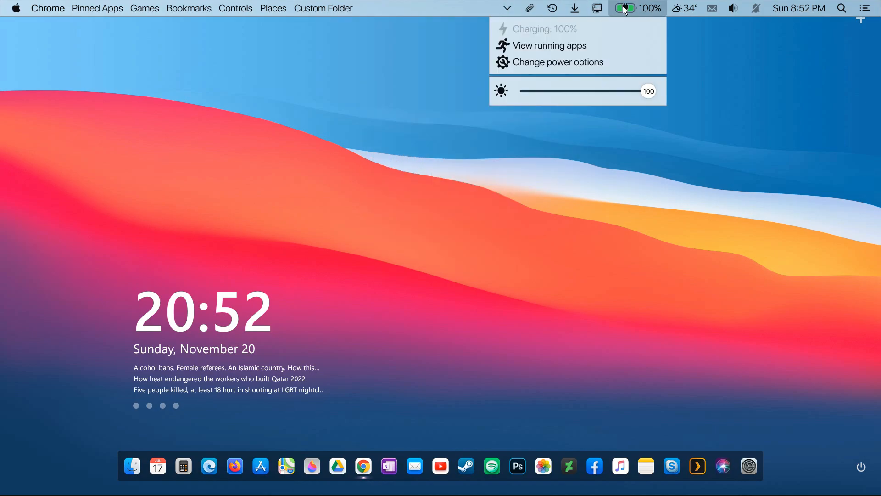
{"action": "left_click", "coordinate": [675, 9]}
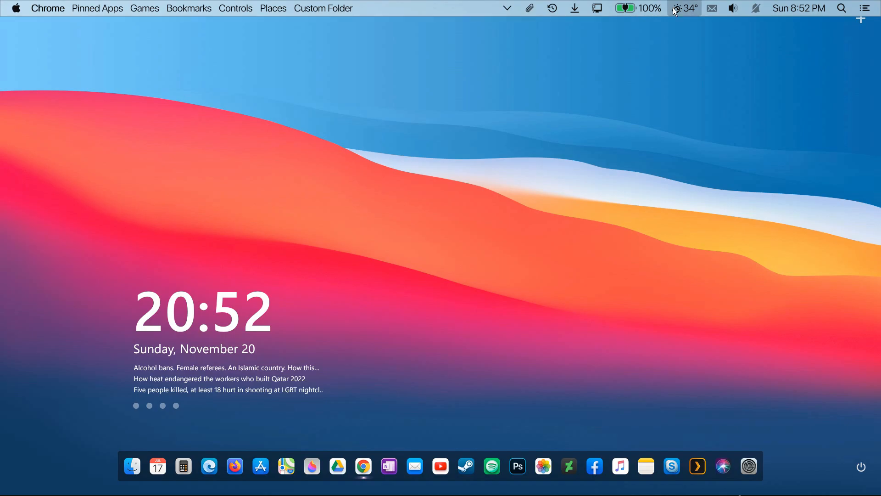
{"action": "left_click", "coordinate": [676, 10]}
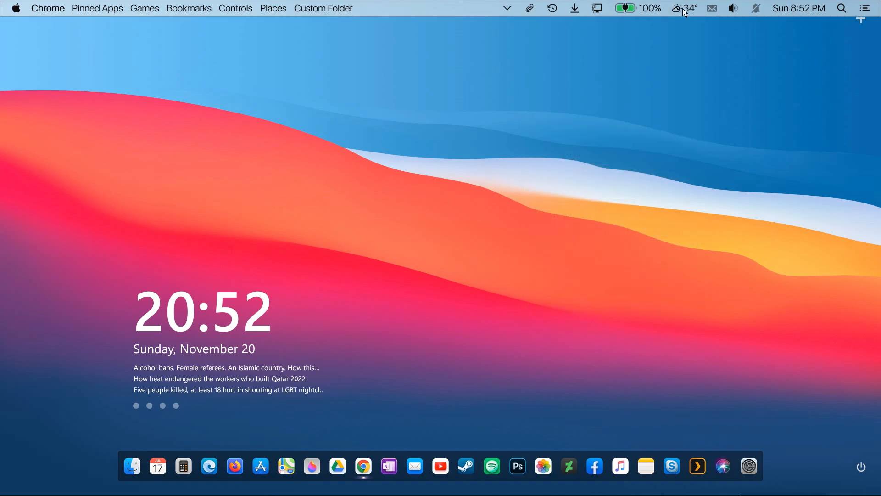
{"action": "left_click", "coordinate": [791, 7]}
{"action": "left_click", "coordinate": [780, 9]}
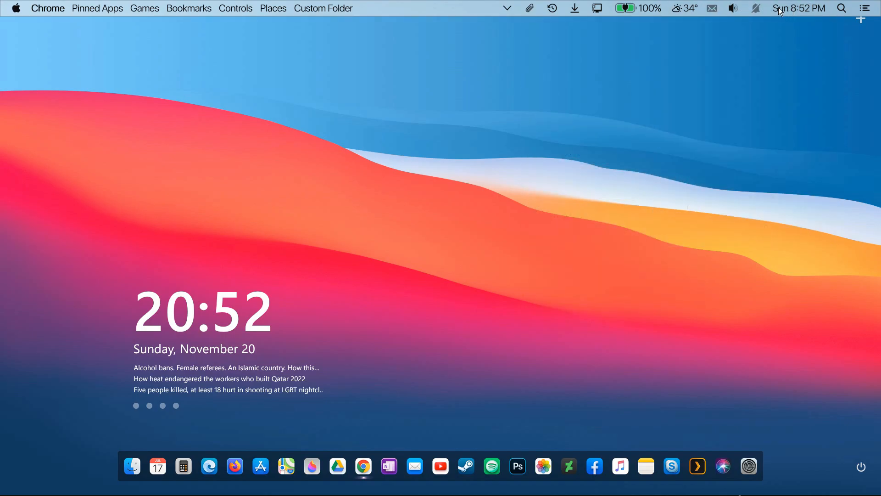
{"action": "left_click", "coordinate": [738, 9]}
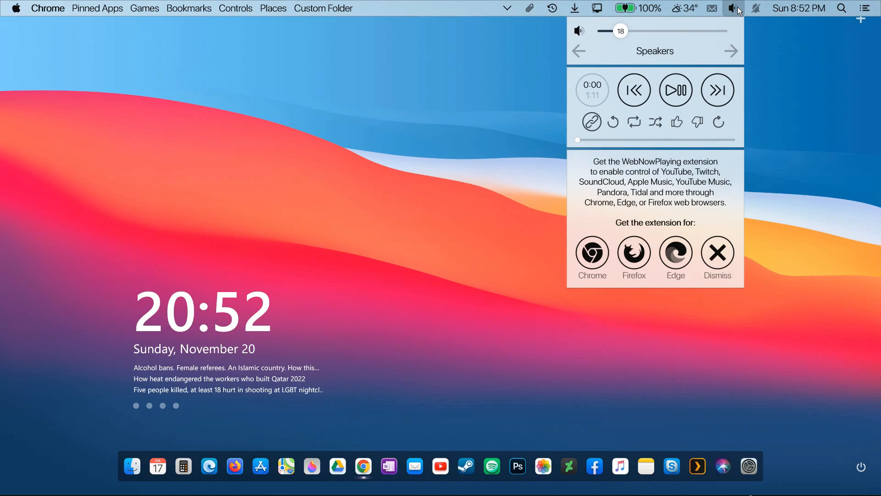
{"action": "left_click", "coordinate": [737, 8]}
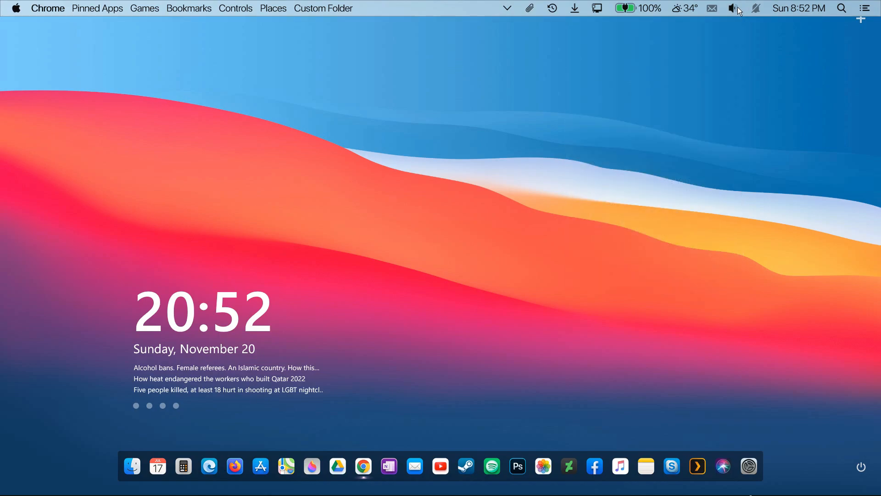
{"action": "left_click", "coordinate": [865, 8]}
{"action": "left_click", "coordinate": [663, 76]}
{"action": "left_click", "coordinate": [783, 12]}
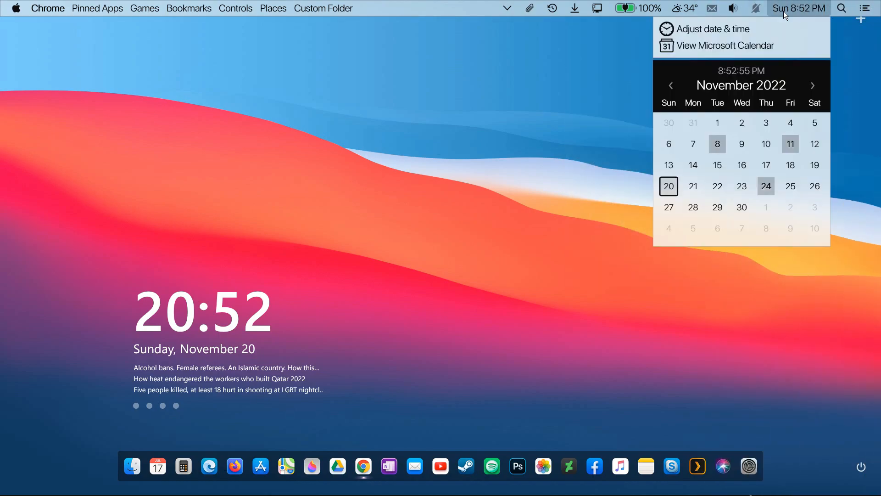
{"action": "left_click", "coordinate": [609, 71]}
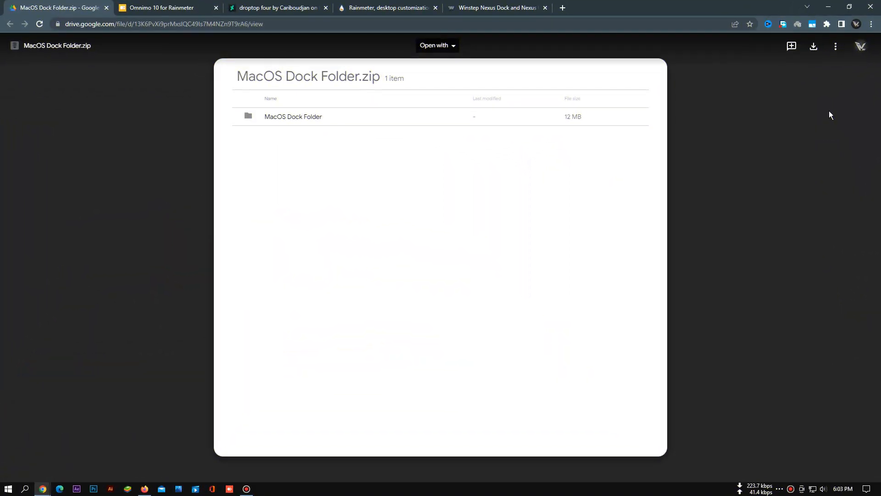
Download MacOS Dock Folder.zip from Google Drive and the full version of Omnimo 10 from omnimo.info
{"action": "left_click", "coordinate": [813, 46]}
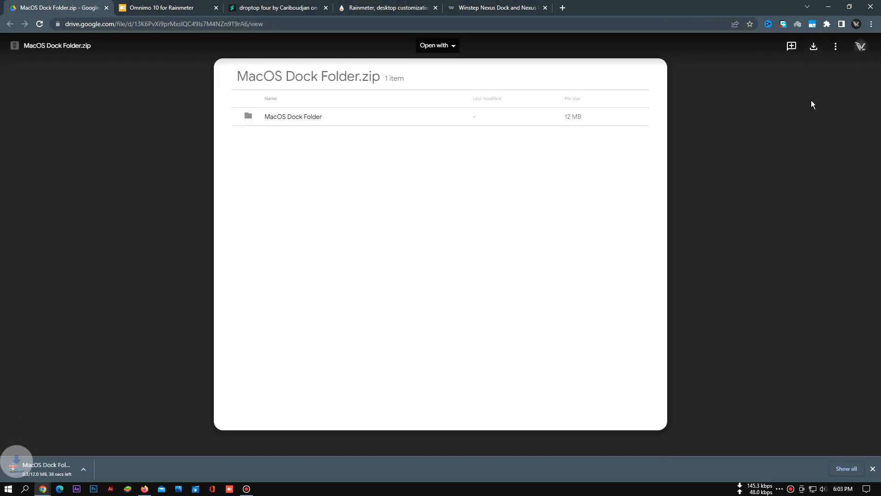
{"action": "left_click", "coordinate": [202, 8]}
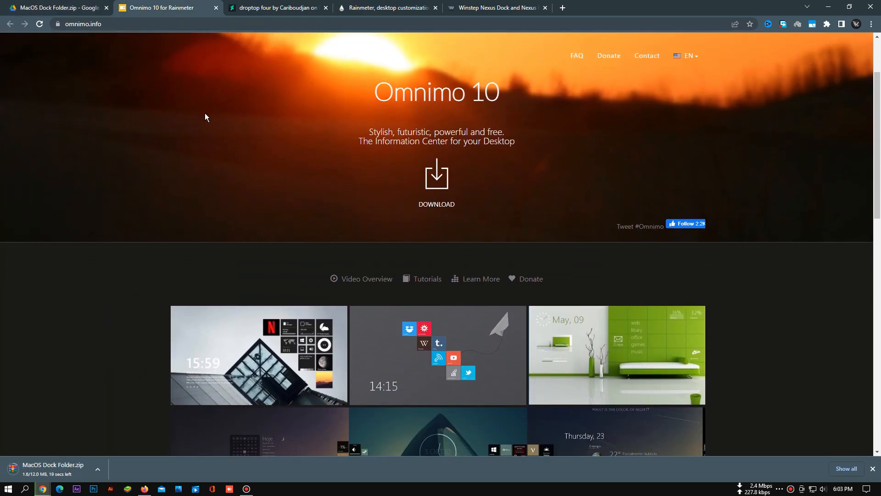
{"action": "left_click", "coordinate": [435, 205]}
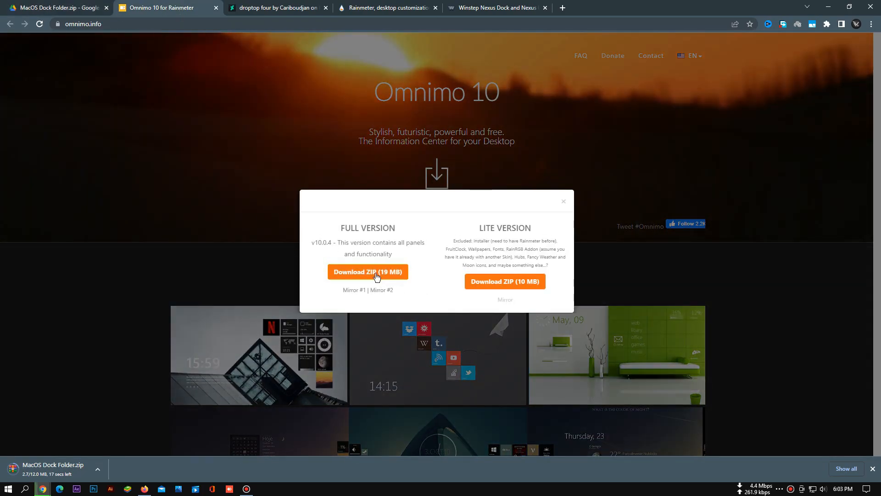
{"action": "left_click", "coordinate": [375, 274]}
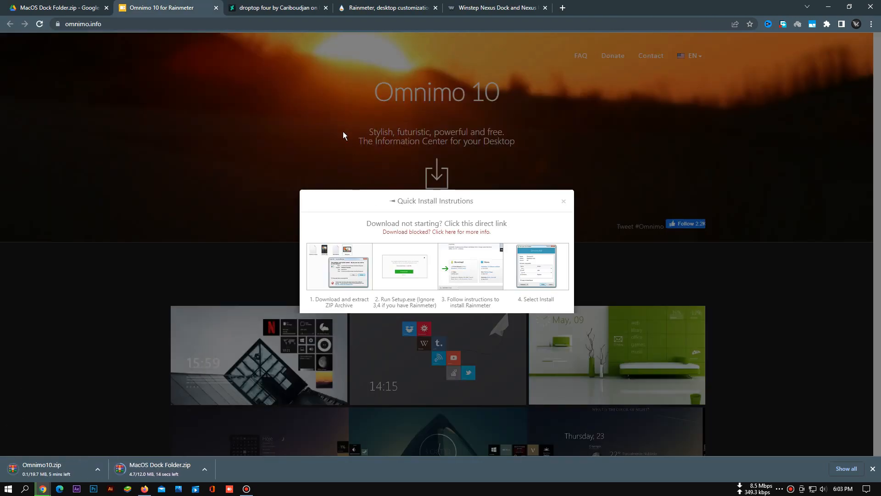
Reload the droptop four page on DeviantArt and follow its GitHub link to download Droptop Basic Version
{"action": "left_click", "coordinate": [273, 7]}
{"action": "scroll", "coordinate": [286, 60], "scroll_direction": "down", "scroll_amount": 1}
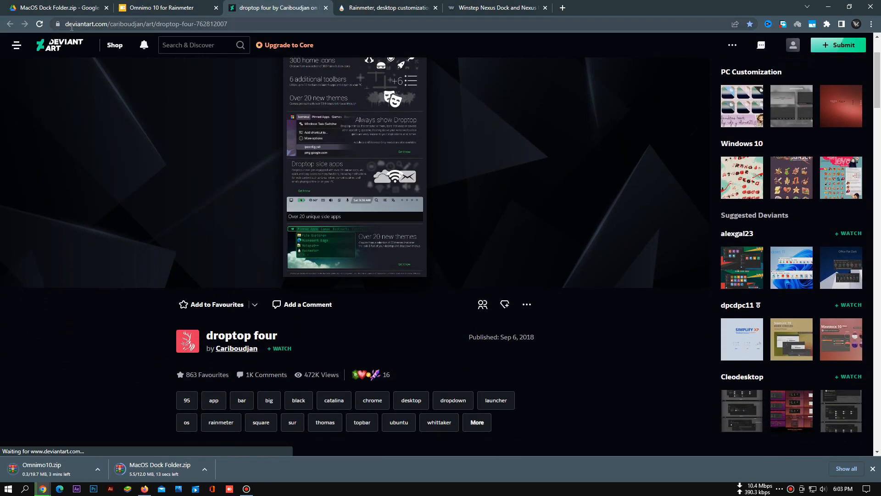
{"action": "left_click", "coordinate": [39, 24]}
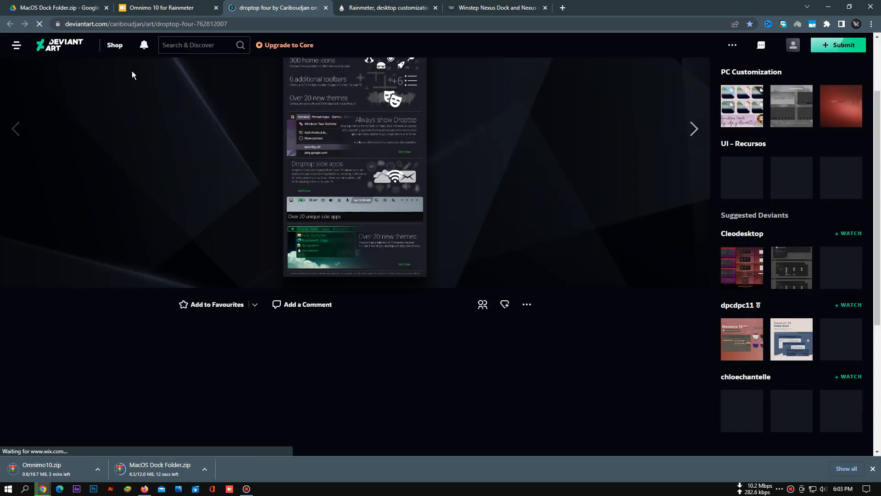
{"action": "scroll", "coordinate": [132, 71], "scroll_direction": "down", "scroll_amount": 2}
{"action": "scroll", "coordinate": [222, 79], "scroll_direction": "down", "scroll_amount": 6}
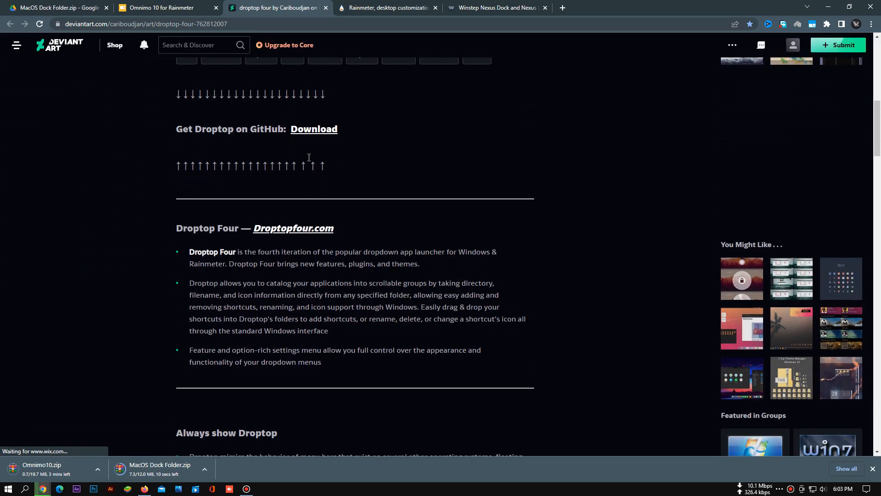
{"action": "left_click", "coordinate": [314, 130]}
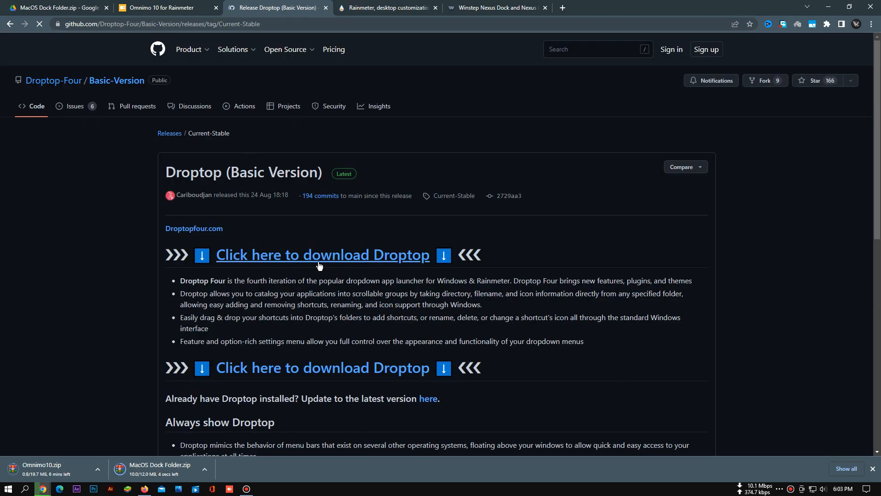
{"action": "left_click", "coordinate": [295, 261]}
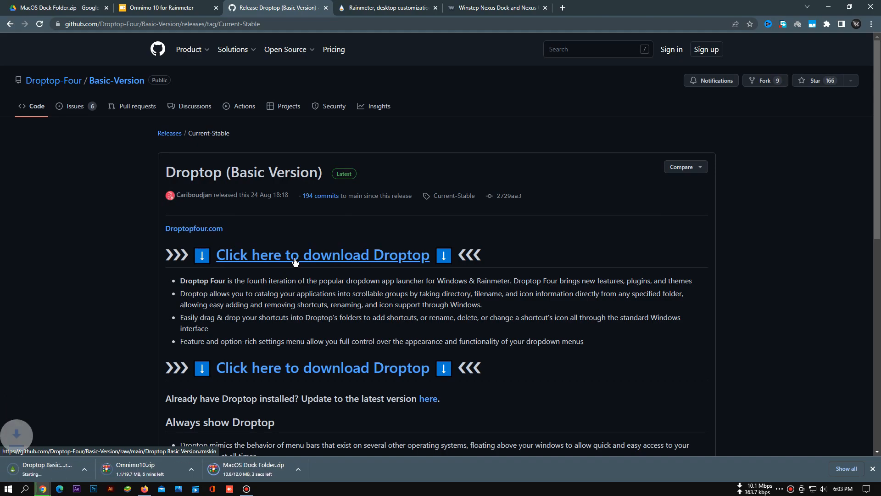
Download the Rainmeter 4.5.16 release from rainmeter.net
{"action": "left_click", "coordinate": [387, 6]}
{"action": "scroll", "coordinate": [360, 161], "scroll_direction": "down", "scroll_amount": 2}
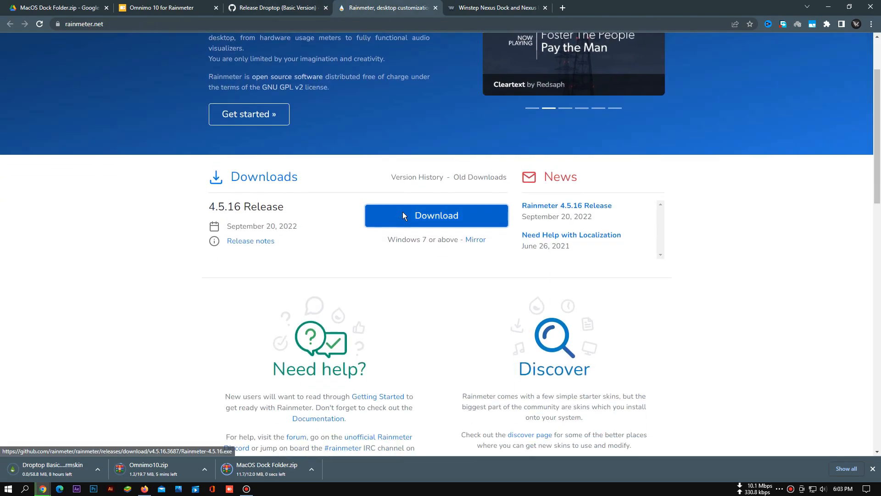
{"action": "left_click", "coordinate": [403, 216]}
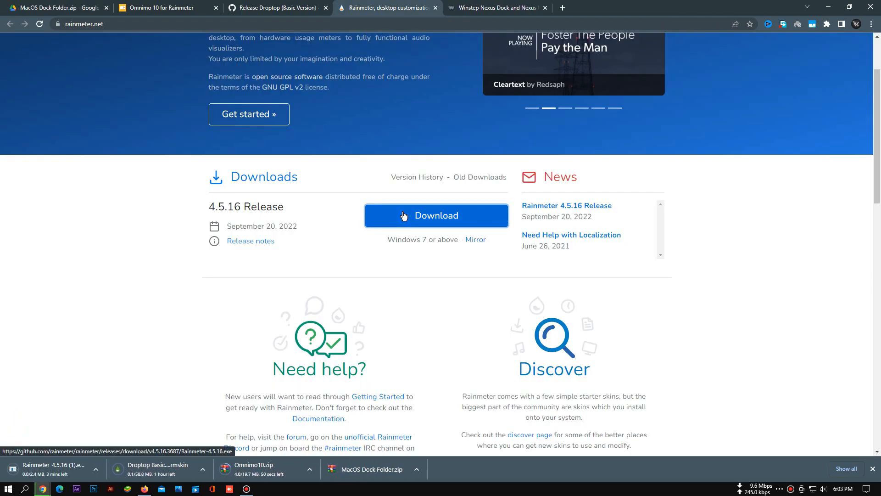
Download the free Winstep Nexus dock from the Winstep site
{"action": "left_click", "coordinate": [500, 7]}
{"action": "scroll", "coordinate": [478, 75], "scroll_direction": "down", "scroll_amount": 6}
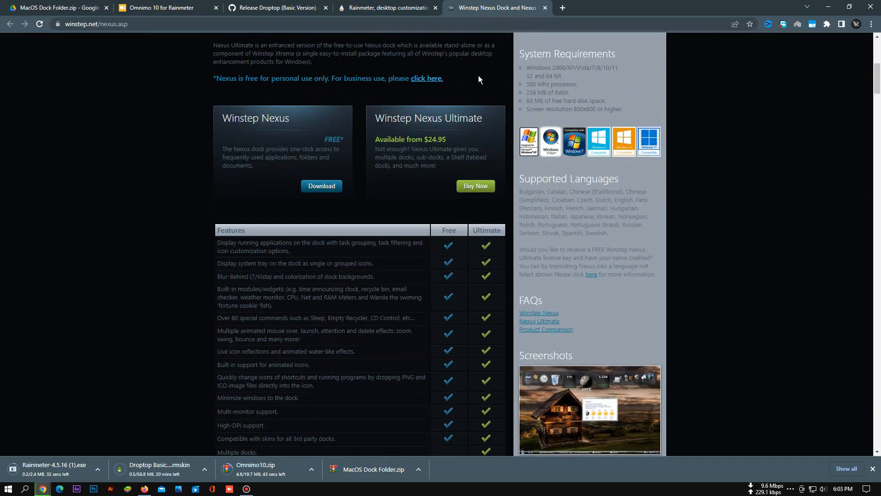
{"action": "left_click", "coordinate": [320, 188]}
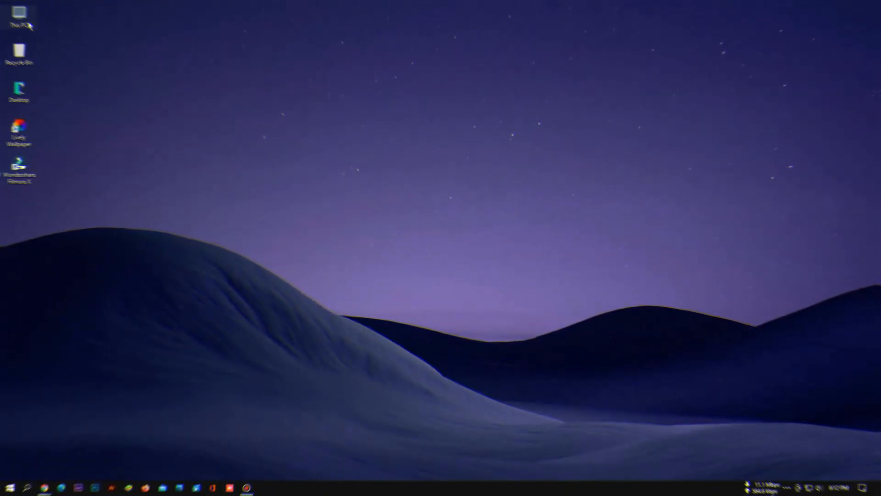
Open the Downloads folder in a maximized File Explorer window and extract MacOS Dock Folder.zip with WinRAR
{"action": "double_click", "coordinate": [19, 16]}
{"action": "left_click", "coordinate": [86, 184]}
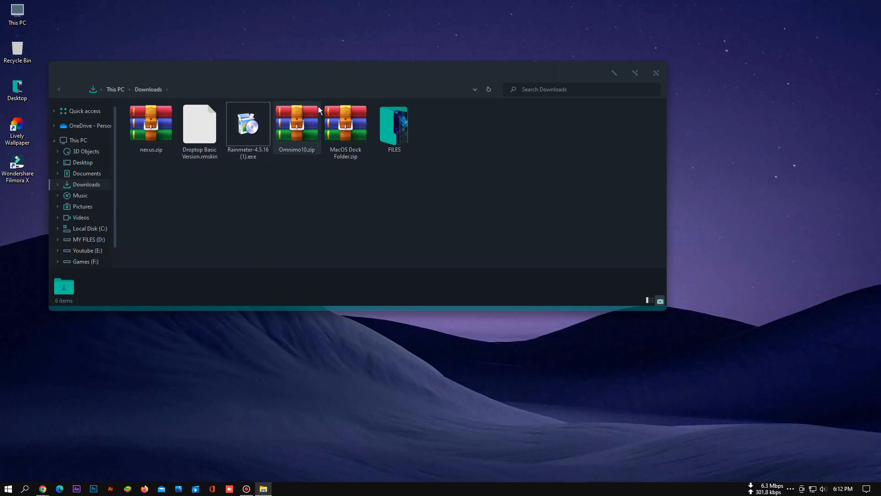
{"action": "double_click", "coordinate": [327, 76]}
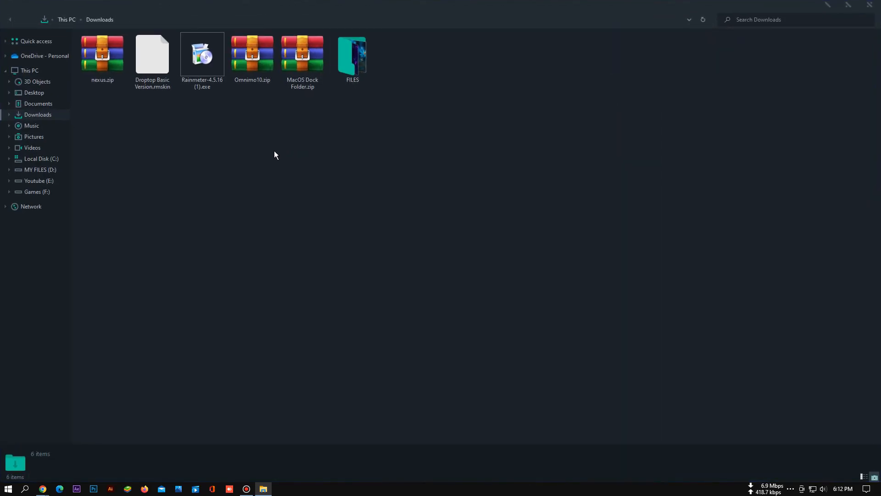
{"action": "right_click", "coordinate": [294, 61]}
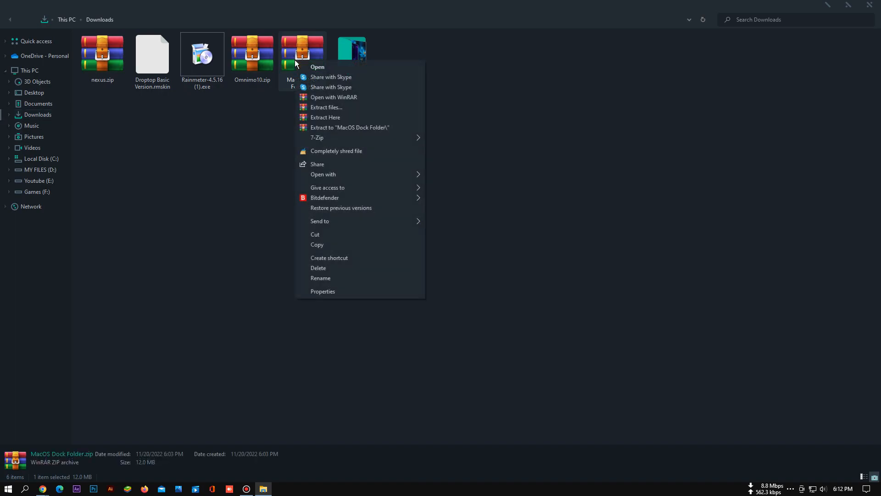
{"action": "left_click", "coordinate": [321, 107]}
{"action": "left_click", "coordinate": [466, 346]}
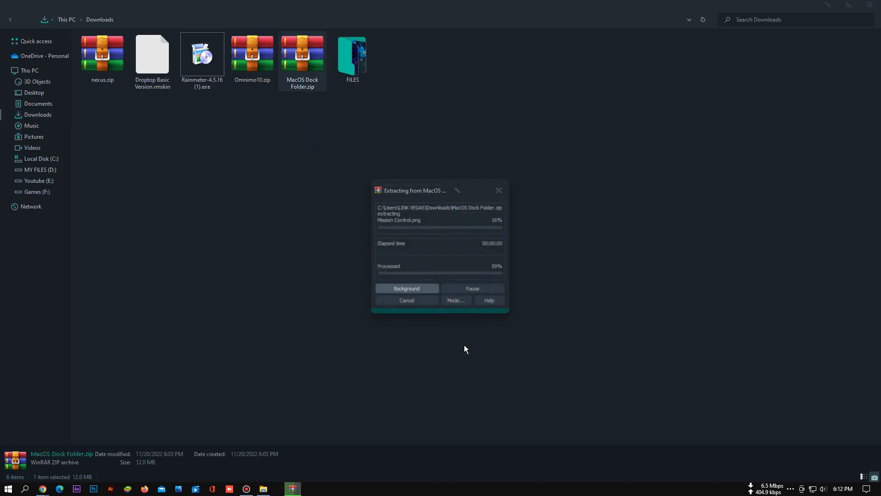
Copy the DOCK ICONS folder from inside the extracted MacOS Dock Folder
{"action": "double_click", "coordinate": [395, 81]}
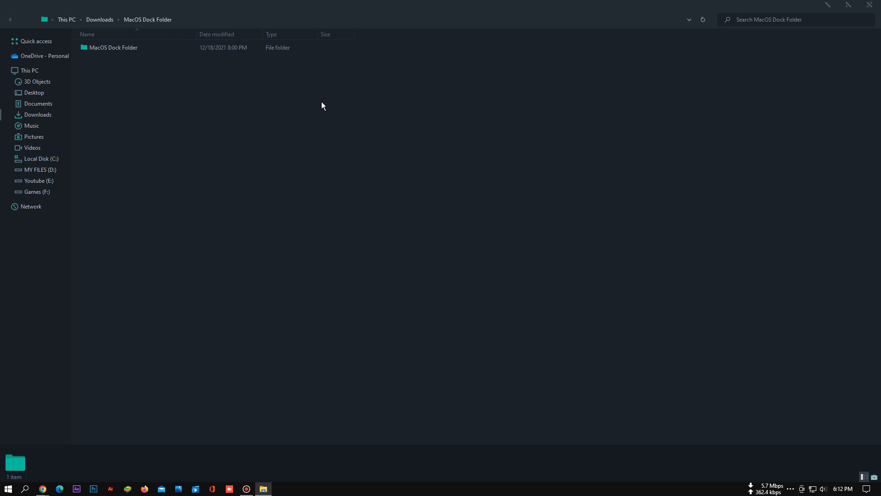
{"action": "double_click", "coordinate": [103, 47]}
{"action": "left_click", "coordinate": [95, 45]}
{"action": "right_click", "coordinate": [96, 45]}
{"action": "left_click", "coordinate": [102, 48]}
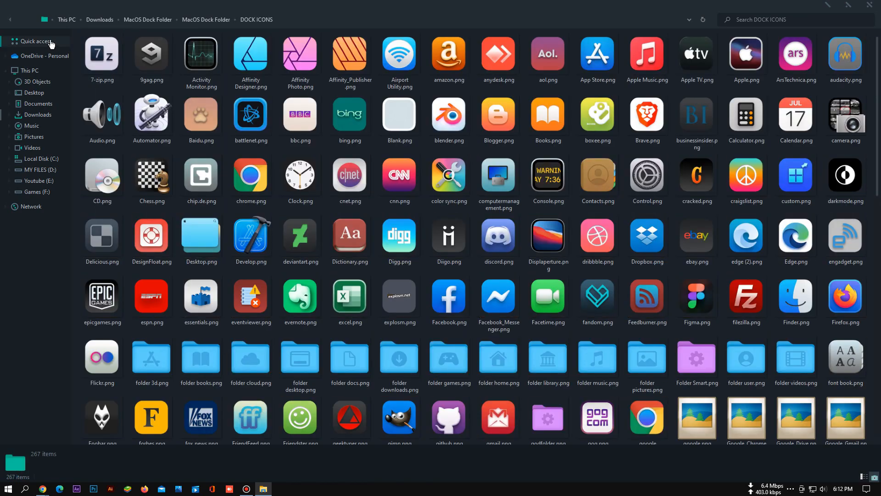
{"action": "left_click", "coordinate": [10, 20]}
{"action": "right_click", "coordinate": [103, 48]}
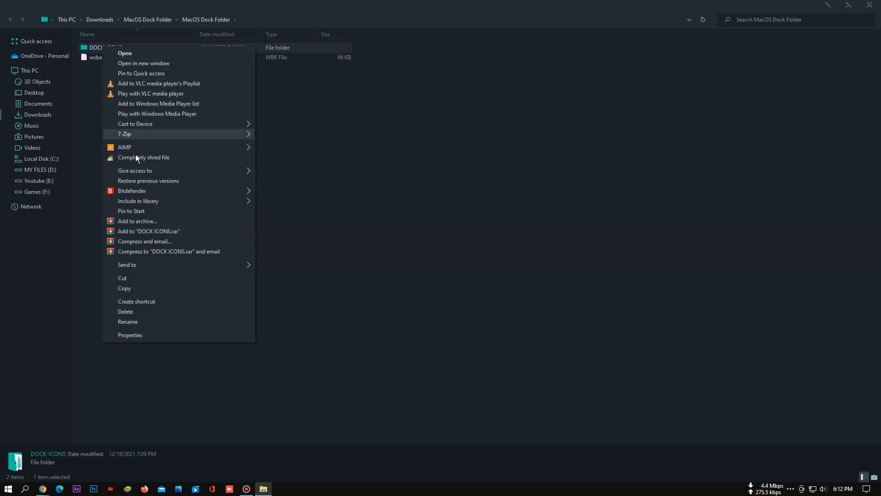
{"action": "left_click", "coordinate": [136, 288]}
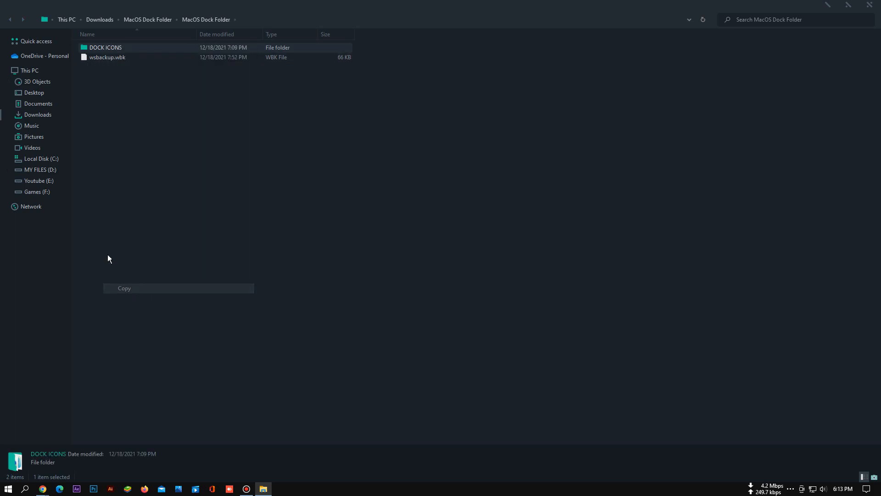
Paste the copied DOCK ICONS folder into Local Disk (C:), replacing the files that have the same names
{"action": "left_click", "coordinate": [44, 159]}
{"action": "right_click", "coordinate": [188, 173]}
{"action": "left_click", "coordinate": [216, 222]}
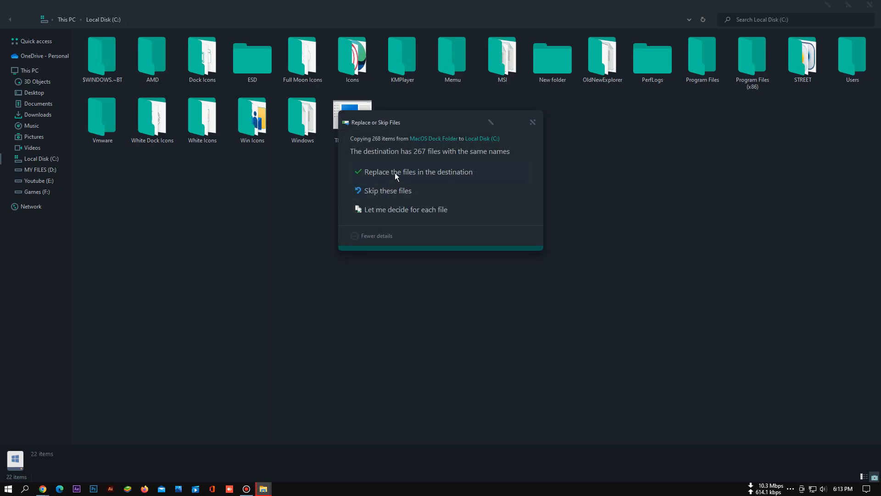
{"action": "left_click", "coordinate": [394, 173]}
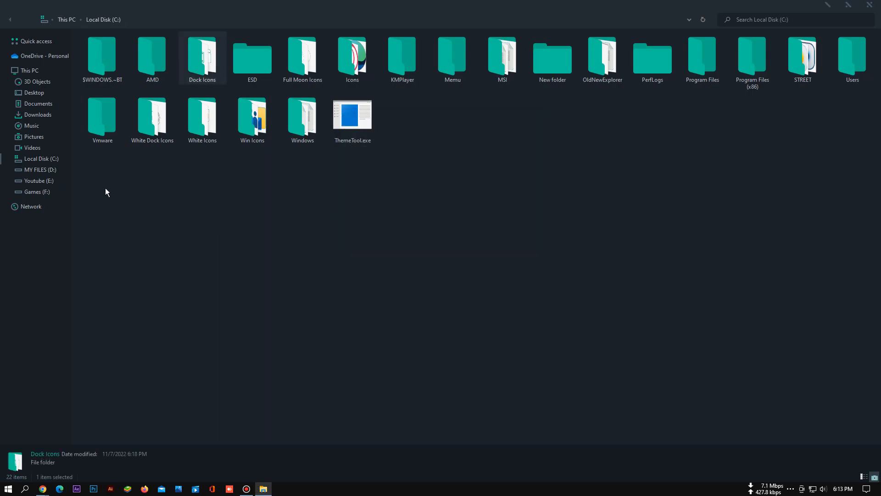
Run NexusSetup.exe from nexus.zip in the Downloads folder and close the archive window
{"action": "left_click", "coordinate": [35, 116]}
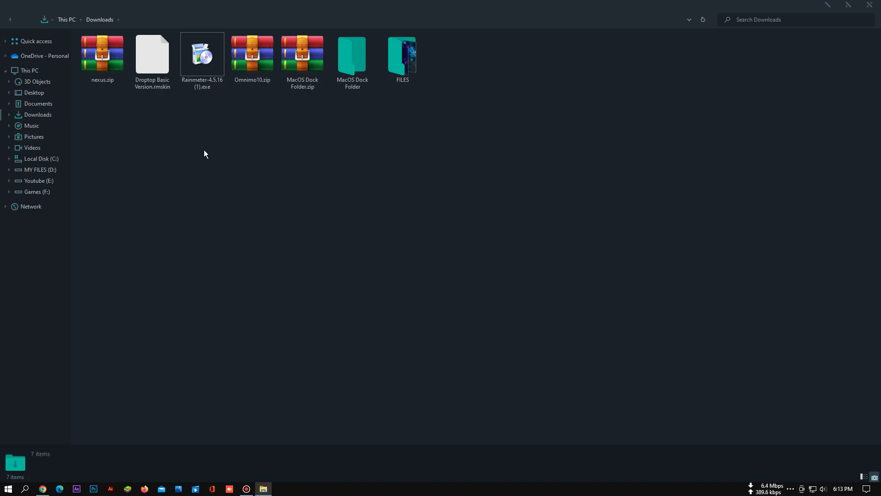
{"action": "double_click", "coordinate": [108, 76]}
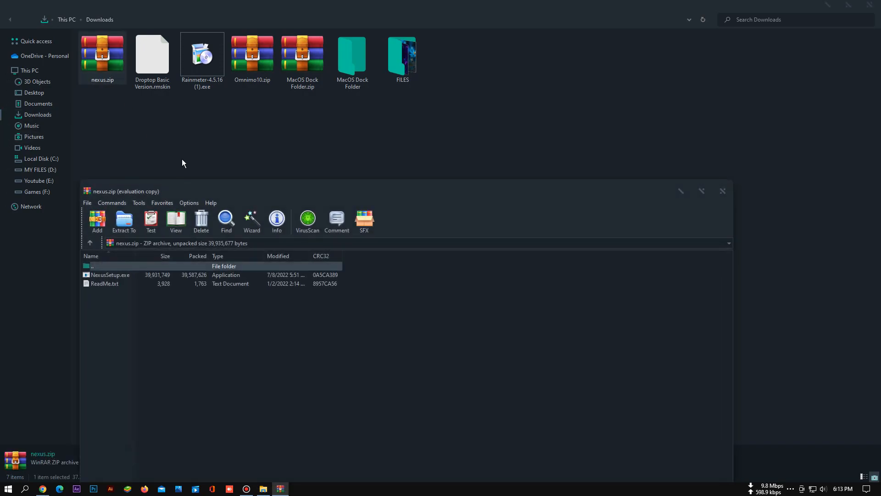
{"action": "double_click", "coordinate": [120, 274]}
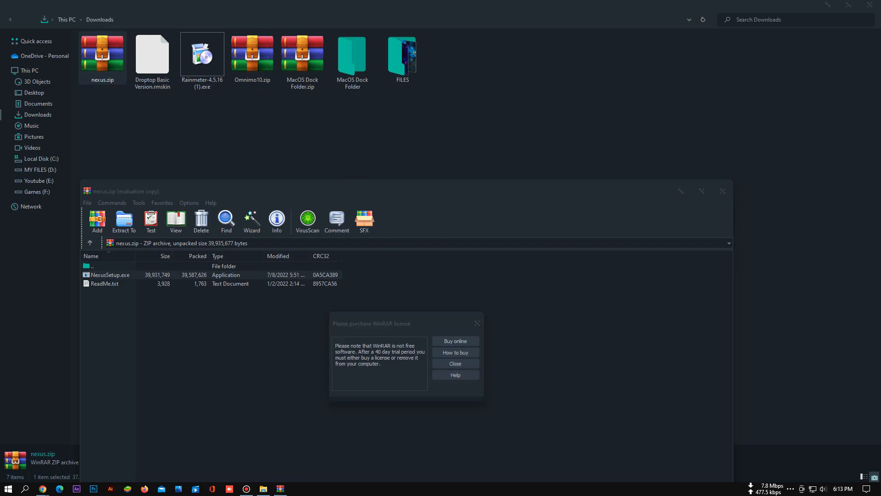
{"action": "left_click", "coordinate": [455, 363]}
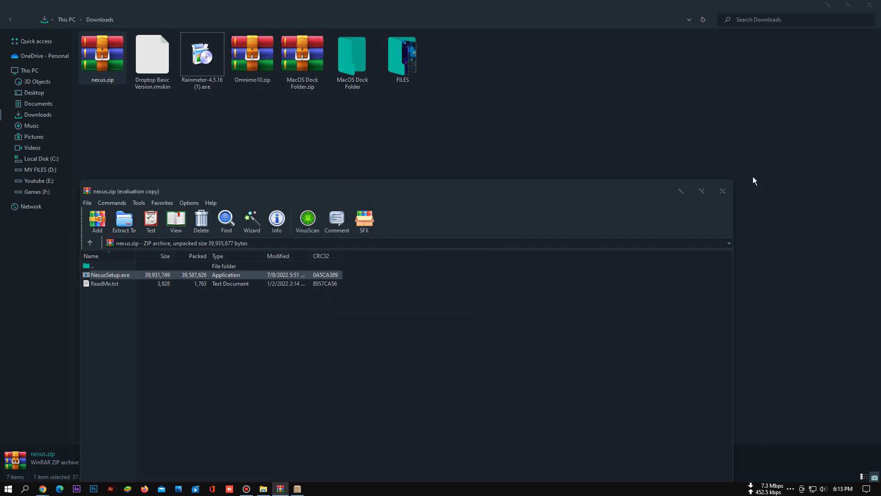
{"action": "left_click", "coordinate": [727, 190]}
Install Nexus 22.7 with the license accepted and the default options, and finish with Launch Nexus enabled
{"action": "left_click", "coordinate": [449, 266]}
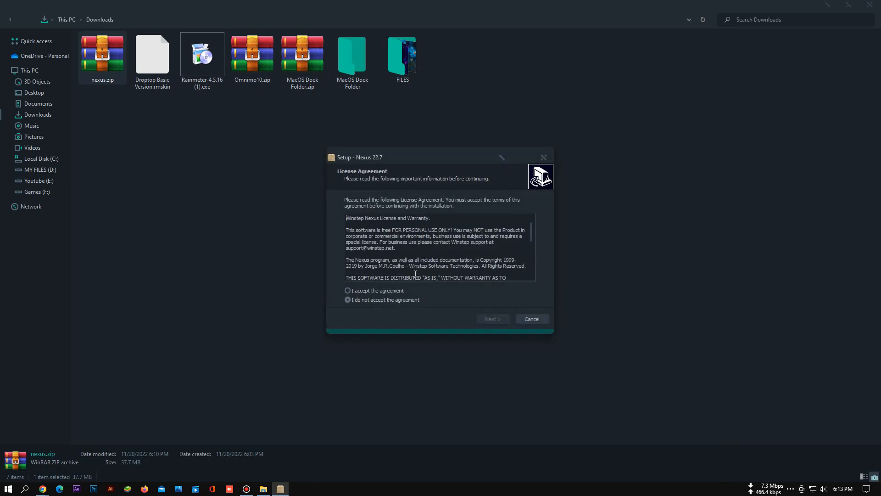
{"action": "left_click", "coordinate": [358, 289]}
{"action": "left_click", "coordinate": [495, 318]}
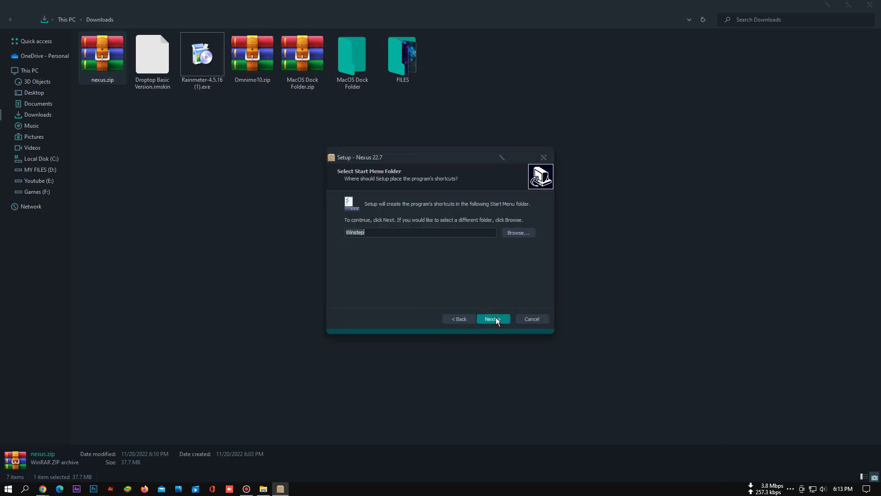
{"action": "left_click", "coordinate": [495, 317]}
{"action": "left_click", "coordinate": [494, 319]}
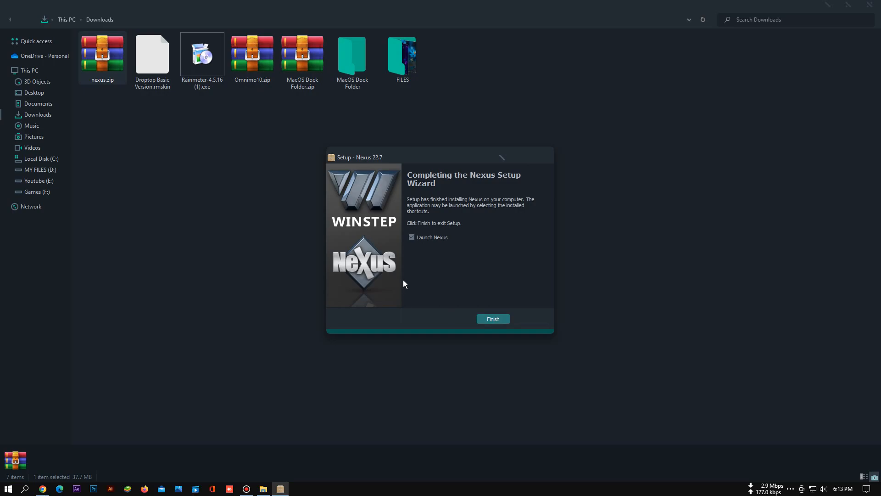
{"action": "left_click", "coordinate": [494, 319]}
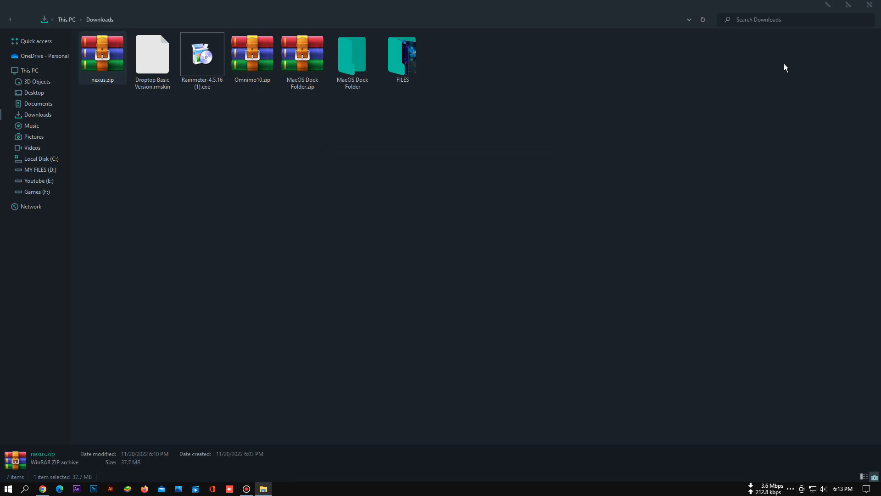
Restore the Nexus dock settings from the wsbackup.wbk backup in the downloaded MacOS Dock Folder and accept the preferences
{"action": "left_click", "coordinate": [825, 6]}
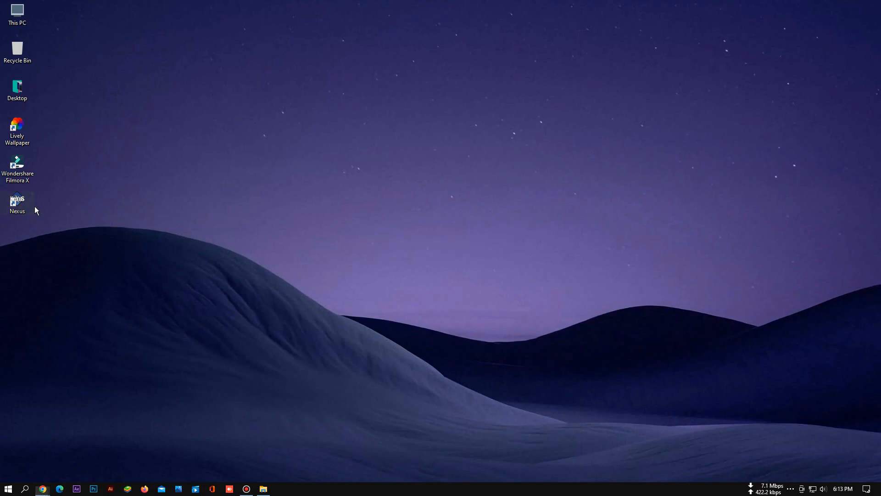
{"action": "left_click", "coordinate": [293, 29]}
{"action": "left_click", "coordinate": [547, 160]}
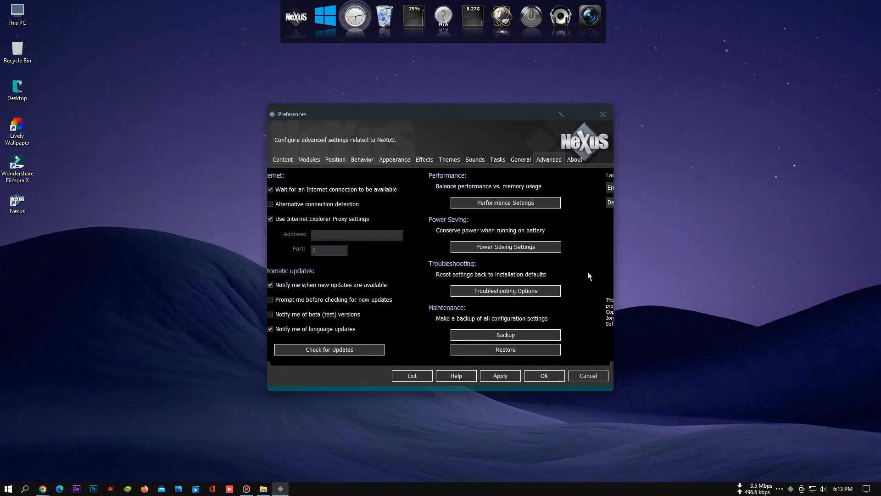
{"action": "left_click", "coordinate": [525, 349]}
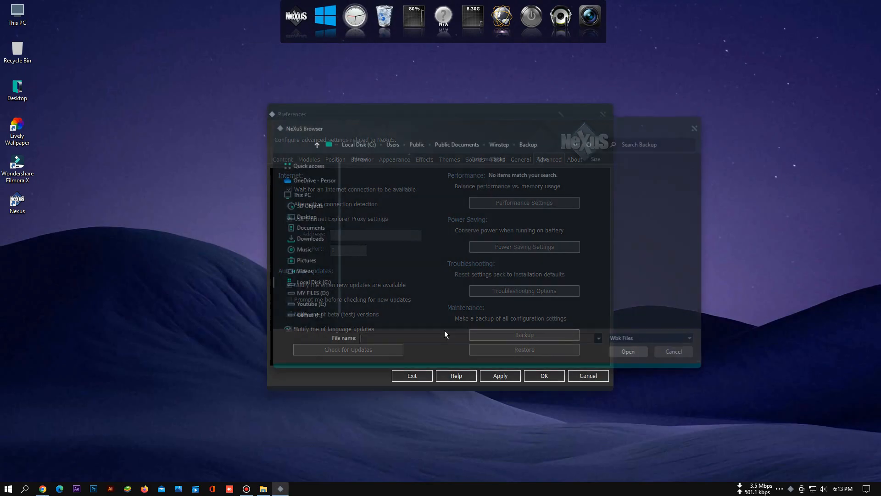
{"action": "left_click", "coordinate": [310, 239]}
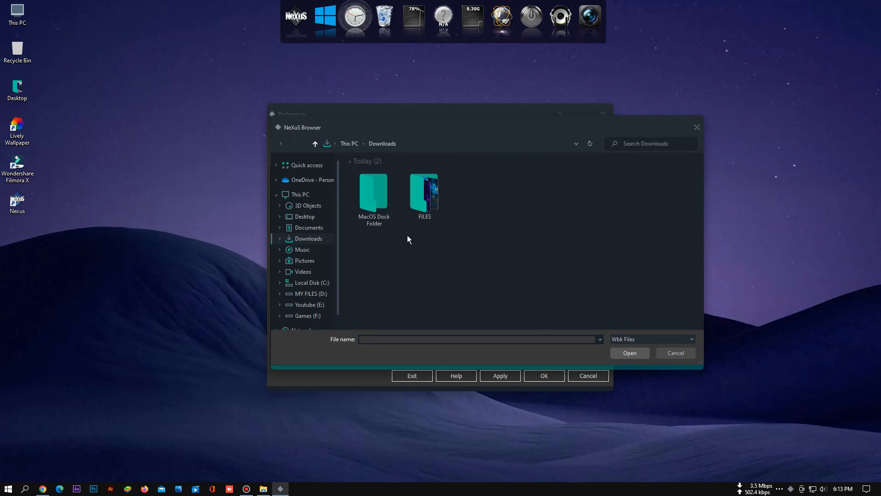
{"action": "double_click", "coordinate": [379, 210]}
{"action": "double_click", "coordinate": [392, 173]}
{"action": "left_click", "coordinate": [378, 178]}
{"action": "double_click", "coordinate": [379, 179]}
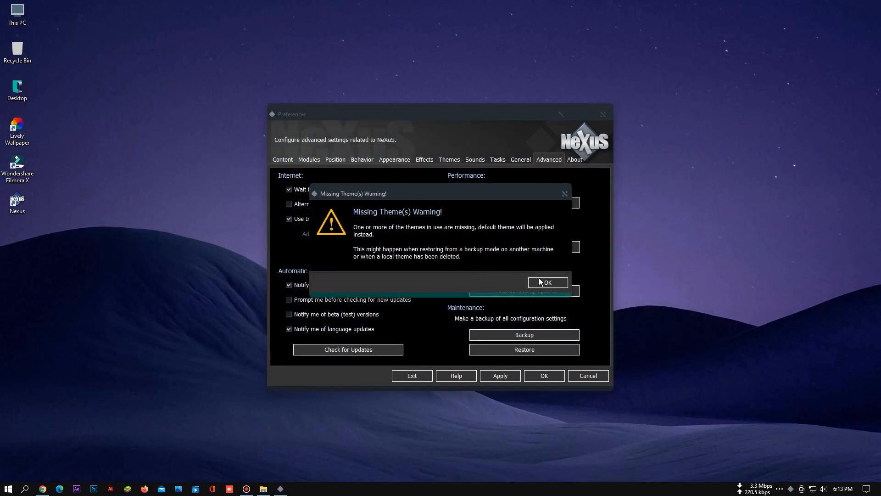
{"action": "left_click", "coordinate": [541, 282]}
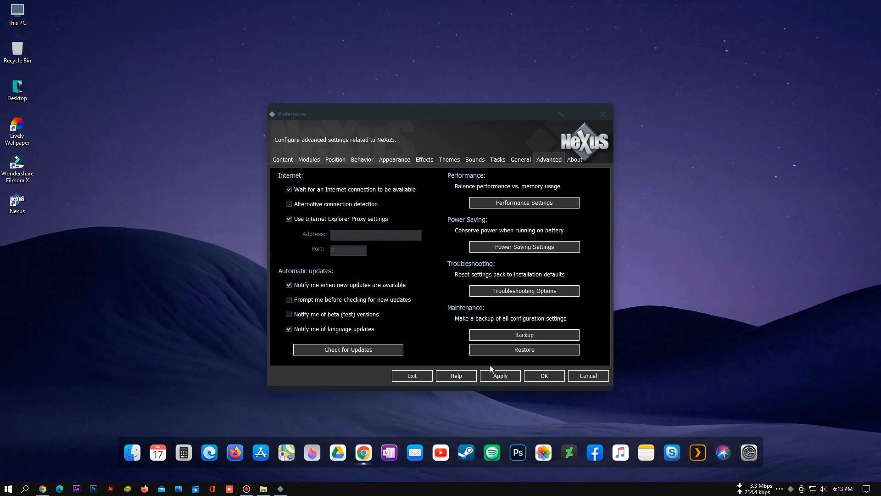
{"action": "left_click", "coordinate": [545, 375]}
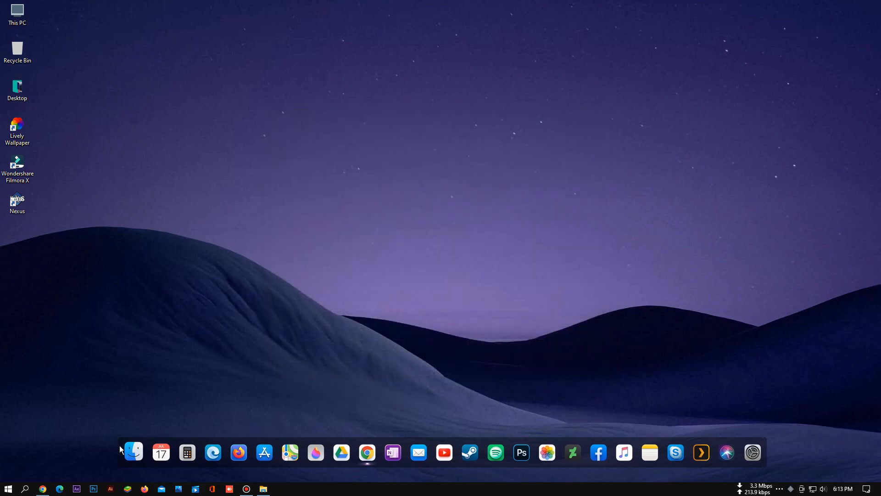
Install Rainmeter 4.5.16 from the Downloads folder with English as the installer language and the default options
{"action": "left_click", "coordinate": [133, 450]}
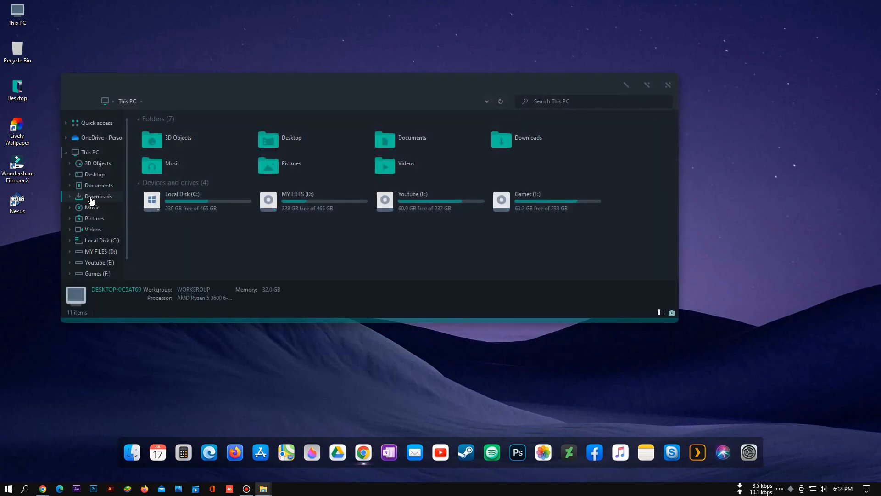
{"action": "left_click", "coordinate": [91, 201]}
{"action": "double_click", "coordinate": [257, 166]}
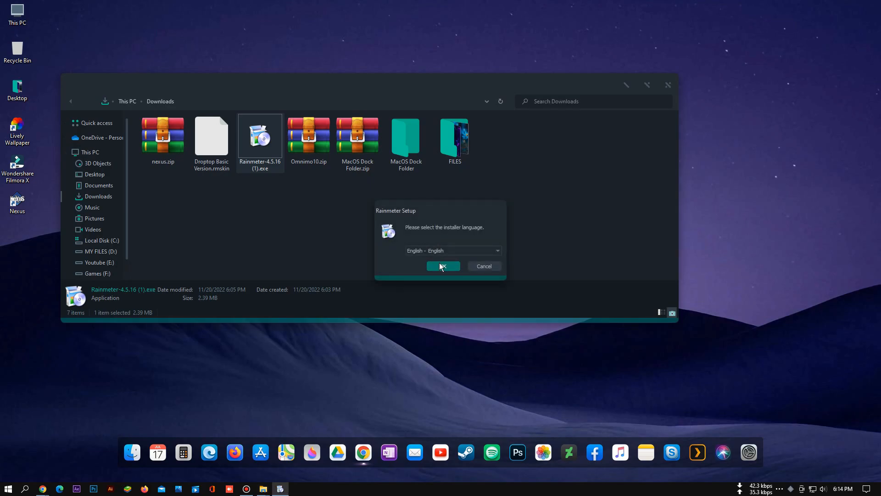
{"action": "left_click", "coordinate": [440, 266]}
{"action": "left_click", "coordinate": [495, 319]}
{"action": "left_click", "coordinate": [495, 318]}
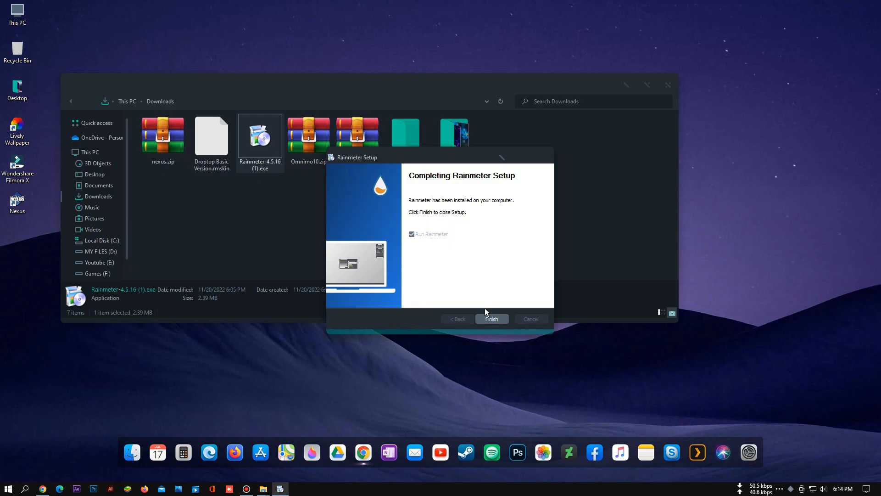
{"action": "left_click", "coordinate": [490, 318]}
Unload the default illustro Welcome, Disk, System and clock skins from the desktop
{"action": "right_click", "coordinate": [516, 259]}
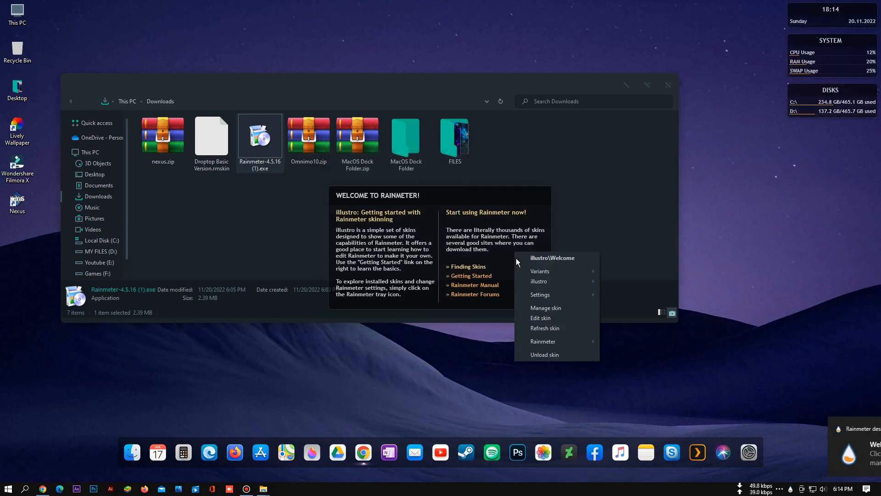
{"action": "left_click", "coordinate": [548, 354]}
{"action": "right_click", "coordinate": [812, 111]}
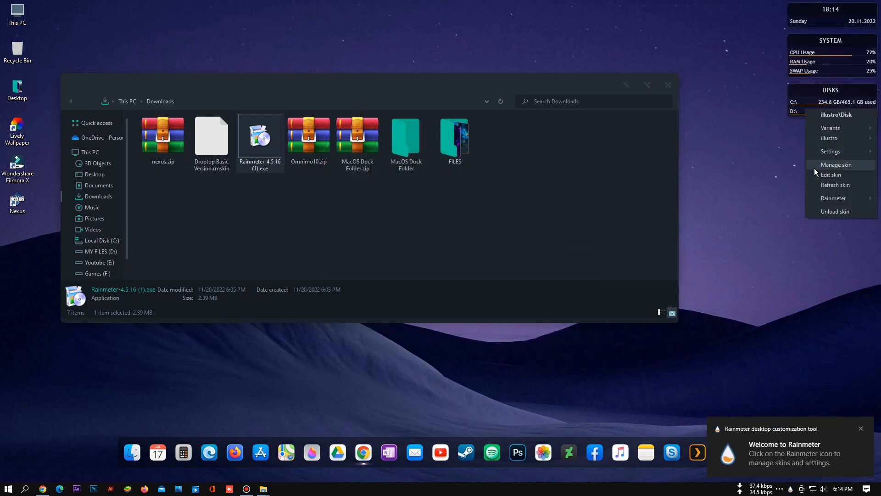
{"action": "left_click", "coordinate": [826, 210]}
{"action": "right_click", "coordinate": [811, 56]}
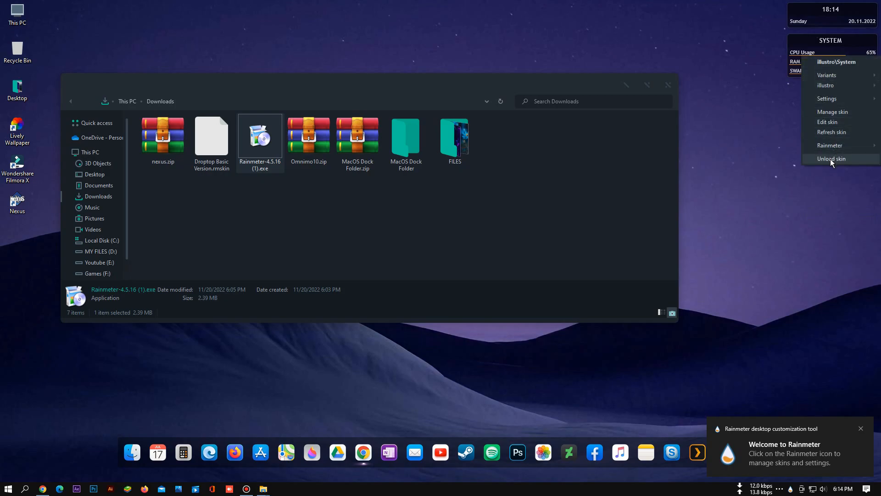
{"action": "left_click", "coordinate": [830, 158]}
{"action": "right_click", "coordinate": [815, 26]}
{"action": "left_click", "coordinate": [840, 128]}
Install Droptop Basic Version.rmskin from Downloads and choose English US as the language in its setup
{"action": "double_click", "coordinate": [215, 165]}
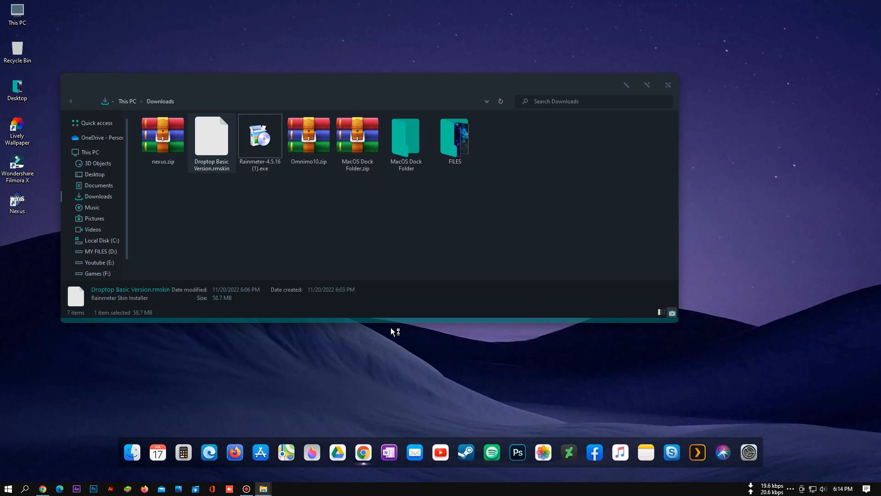
{"action": "left_click", "coordinate": [470, 328]}
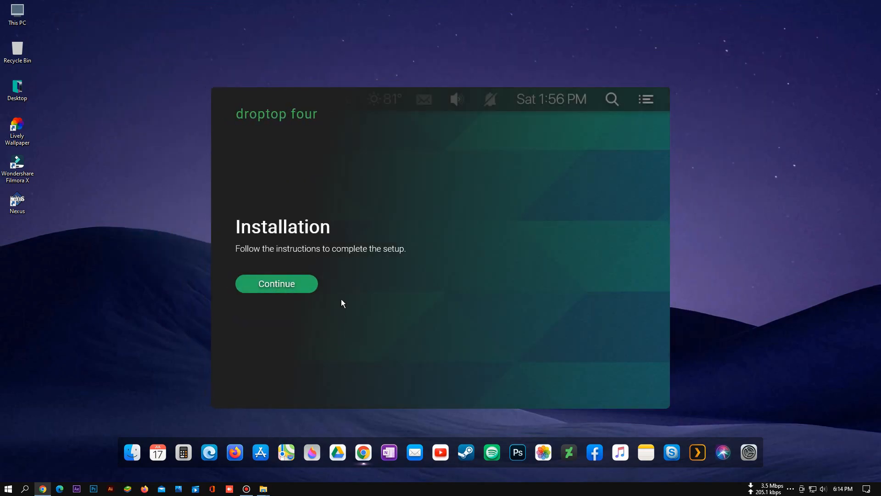
{"action": "left_click", "coordinate": [274, 285]}
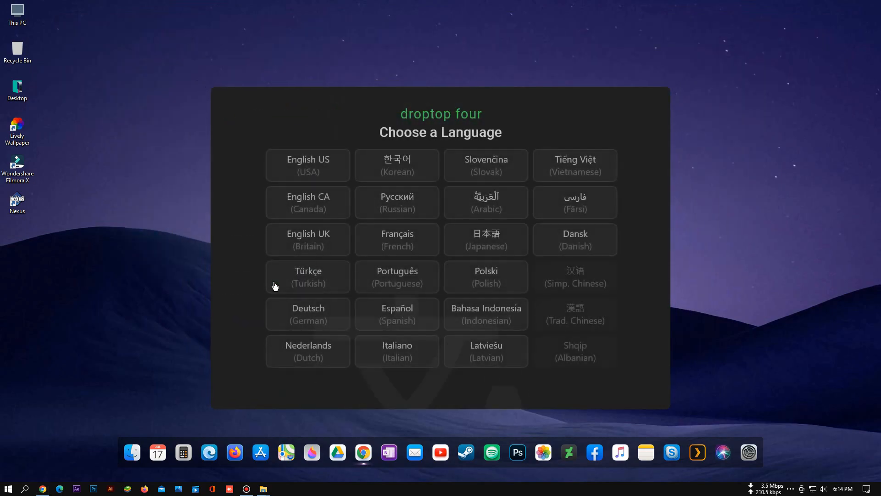
{"action": "left_click", "coordinate": [297, 167]}
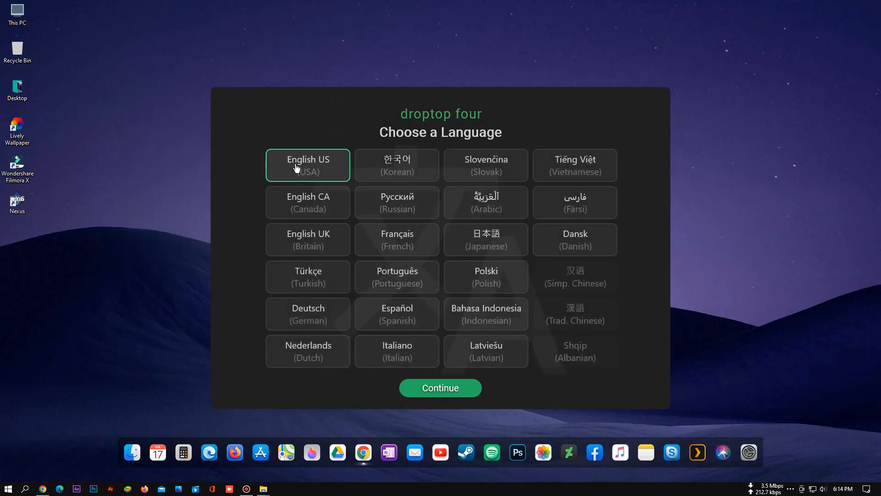
{"action": "left_click", "coordinate": [447, 388]}
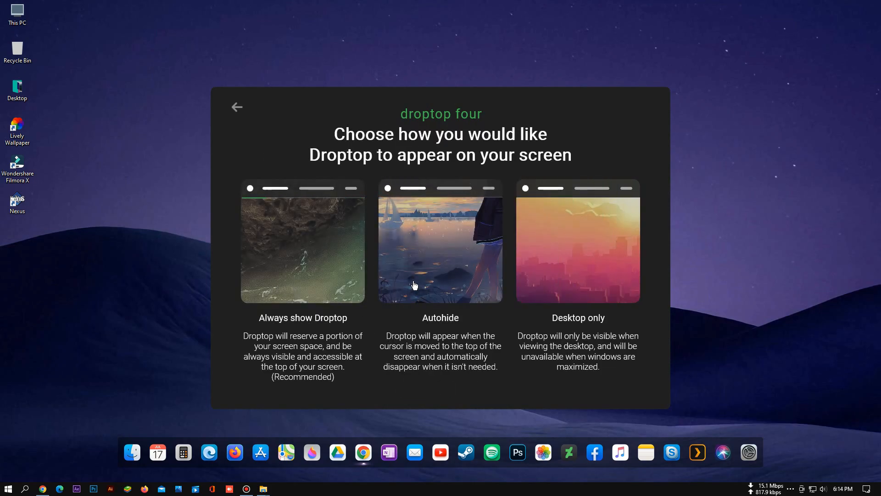
Set Droptop to appear on the desktop only and choose the white Apple logo as its home button
{"action": "left_click", "coordinate": [604, 280]}
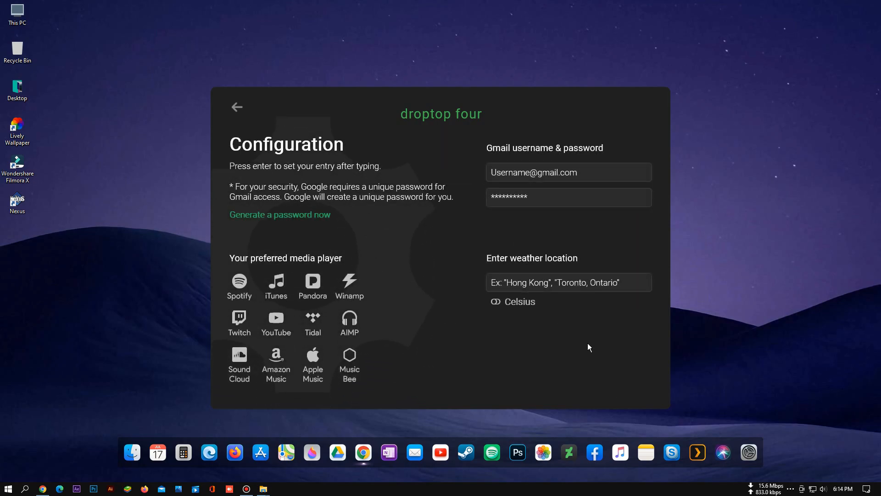
{"action": "left_click", "coordinate": [617, 384]}
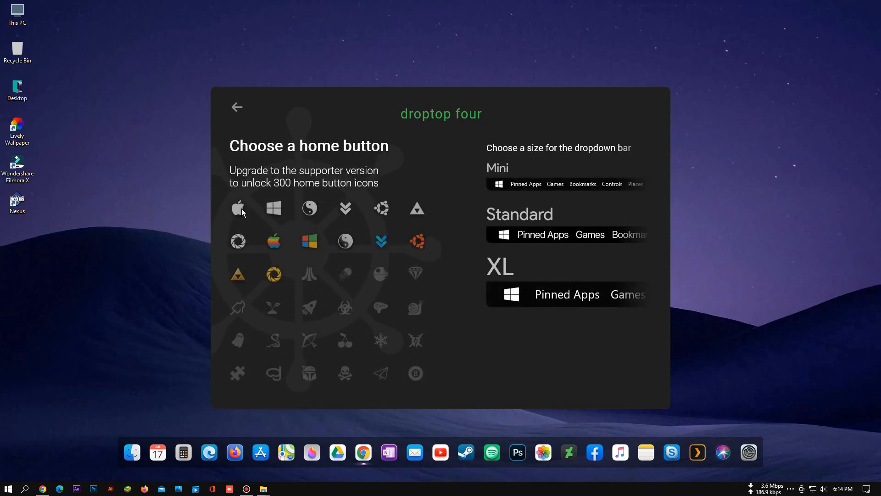
{"action": "left_click", "coordinate": [239, 216]}
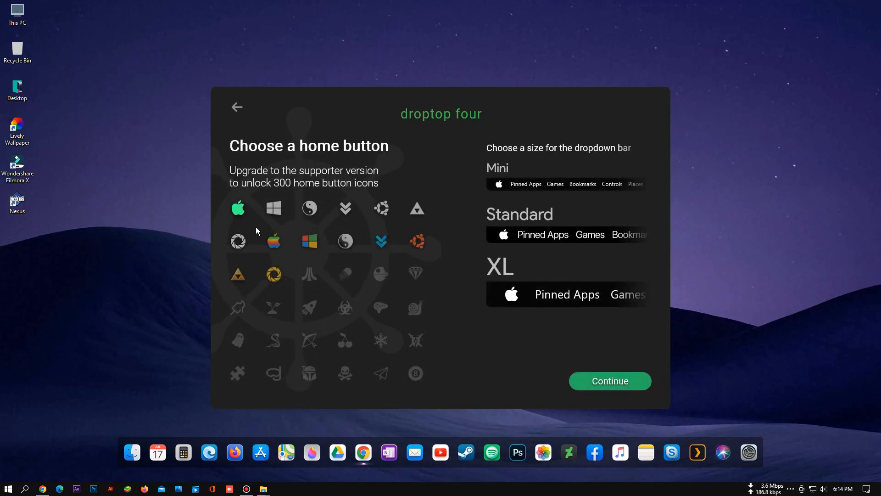
Finish the Droptop setup with the Default color option and check the bar's Bookmarks and Controls menus
{"action": "left_click", "coordinate": [608, 384]}
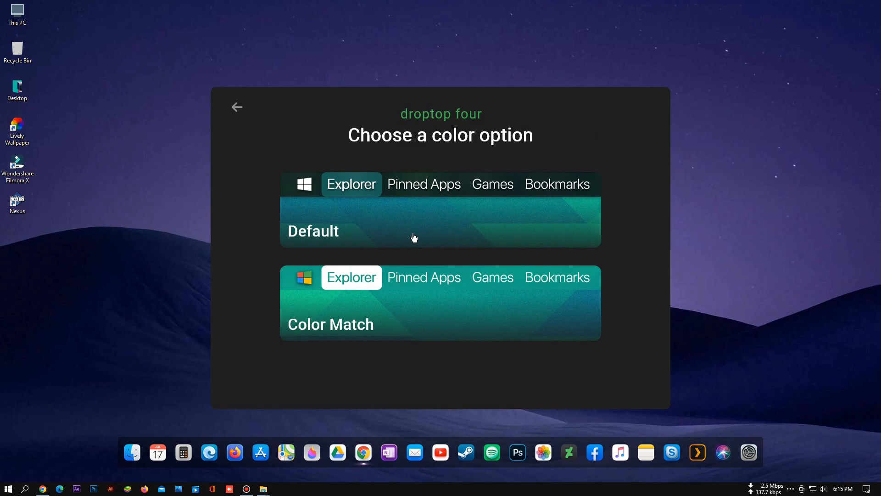
{"action": "left_click", "coordinate": [407, 220]}
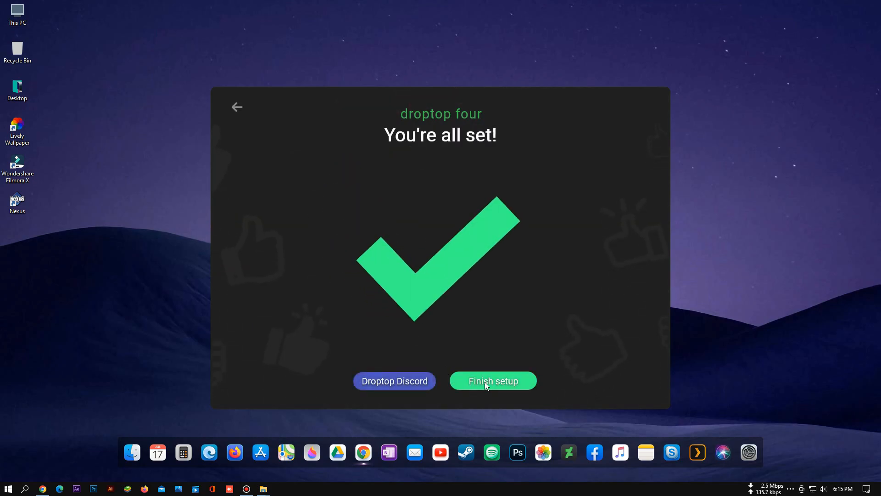
{"action": "left_click", "coordinate": [487, 386]}
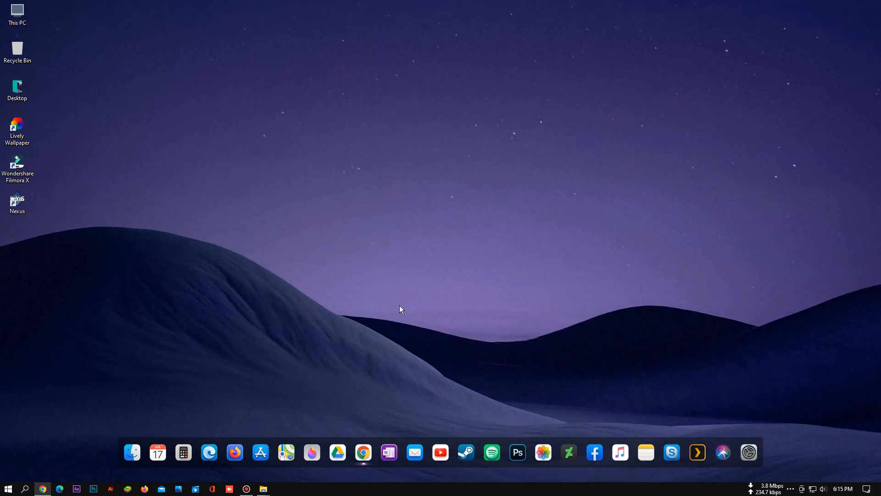
{"action": "left_click", "coordinate": [192, 8]}
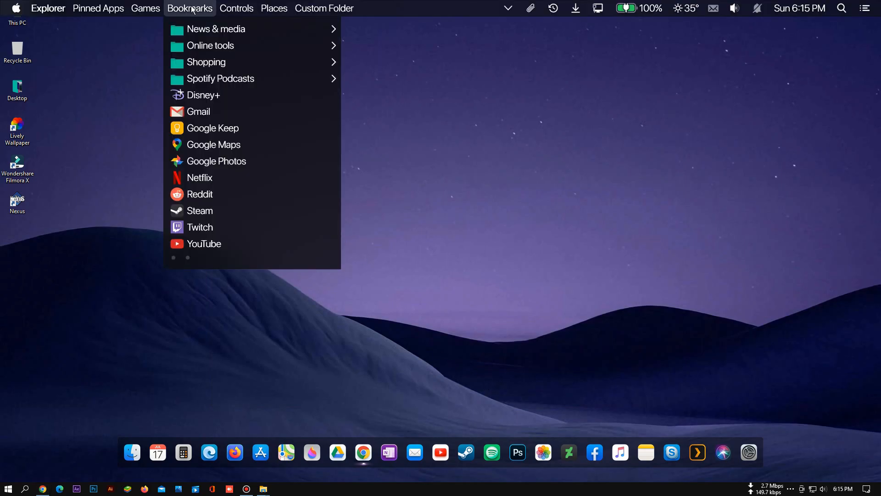
{"action": "mouse_move", "coordinate": [236, 9]}
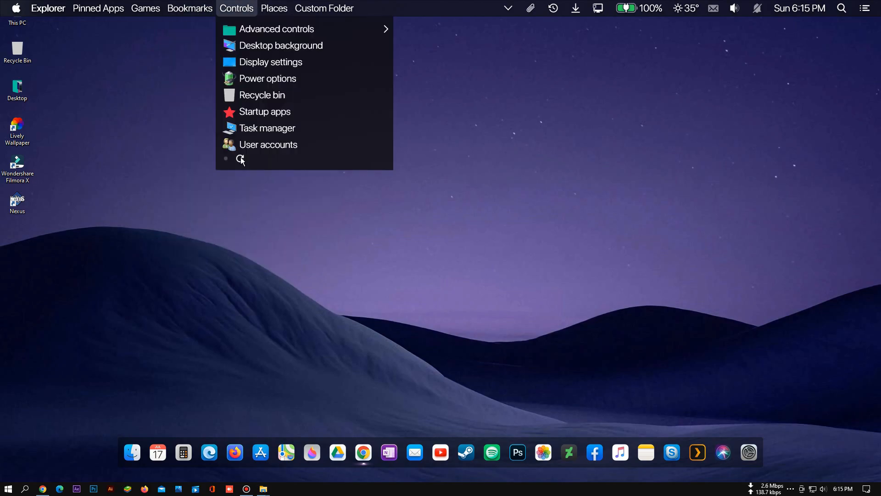
{"action": "left_click", "coordinate": [539, 101]}
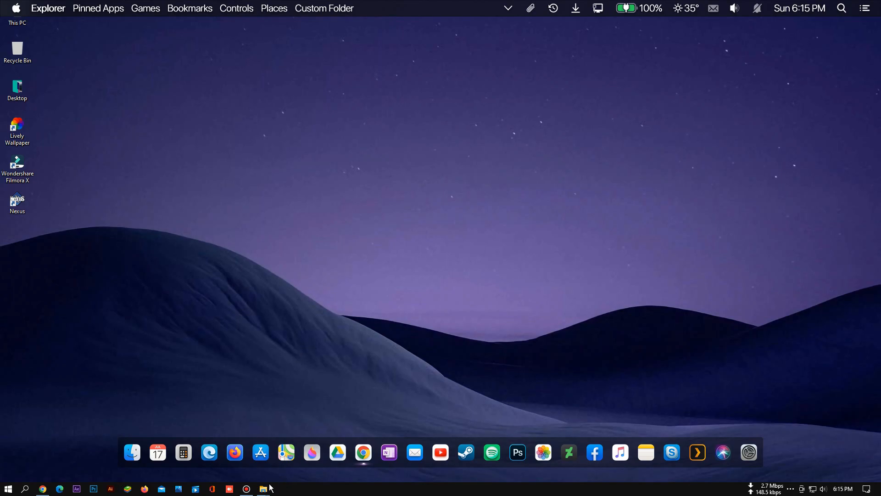
Install Omnimo.rmskin from Omnimo10.zip in Downloads, applying its included layout
{"action": "mouse_move", "coordinate": [267, 490]}
{"action": "left_click", "coordinate": [308, 463]}
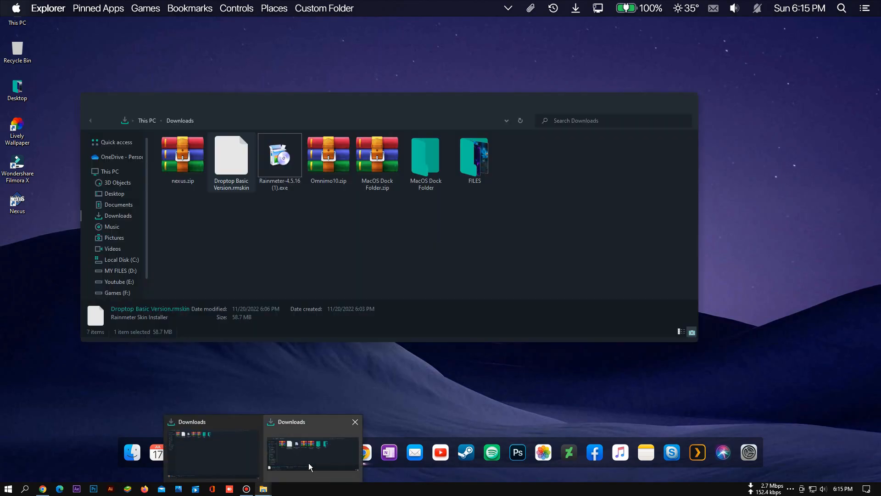
{"action": "left_click", "coordinate": [312, 261]}
{"action": "double_click", "coordinate": [322, 176]}
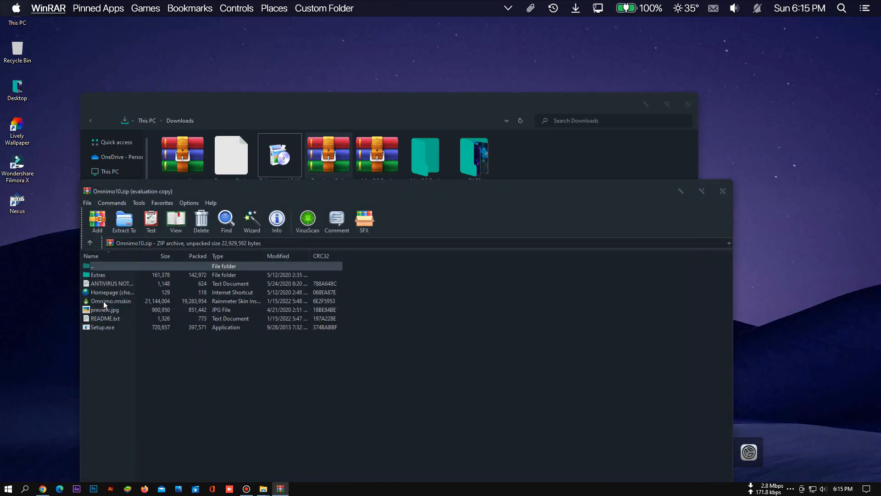
{"action": "left_click", "coordinate": [103, 301]}
{"action": "left_click", "coordinate": [457, 362]}
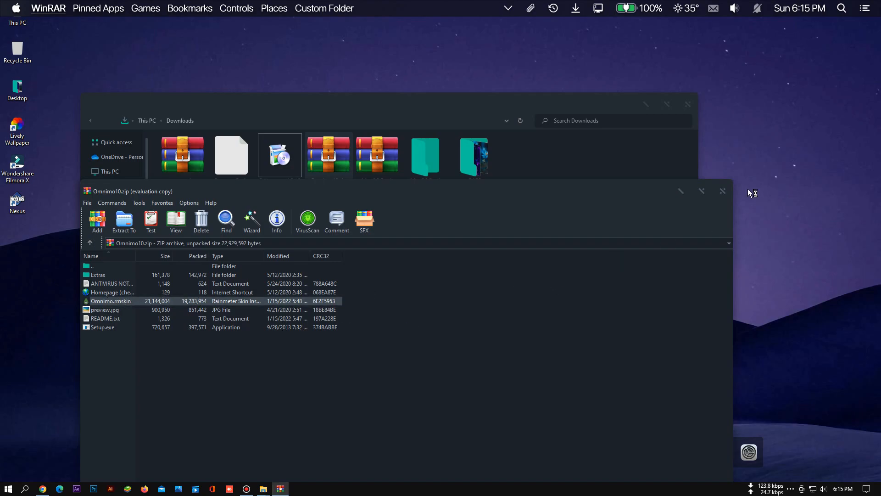
{"action": "left_click", "coordinate": [723, 191]}
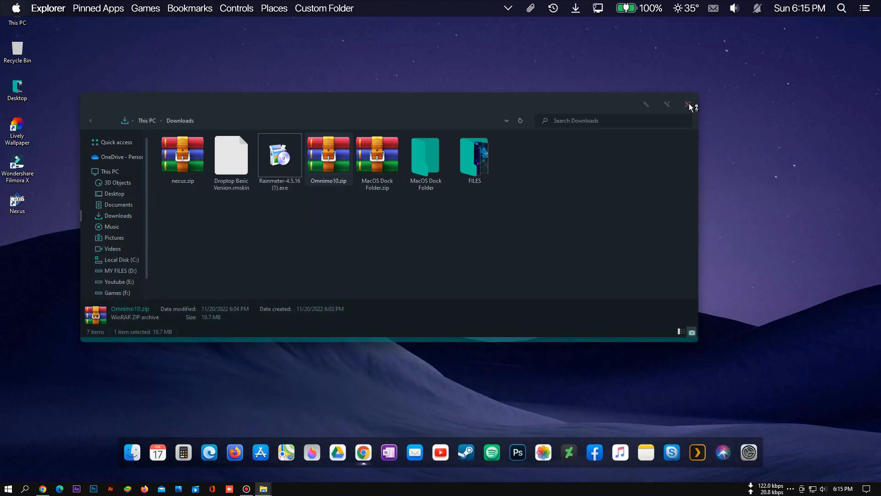
{"action": "left_click", "coordinate": [689, 103]}
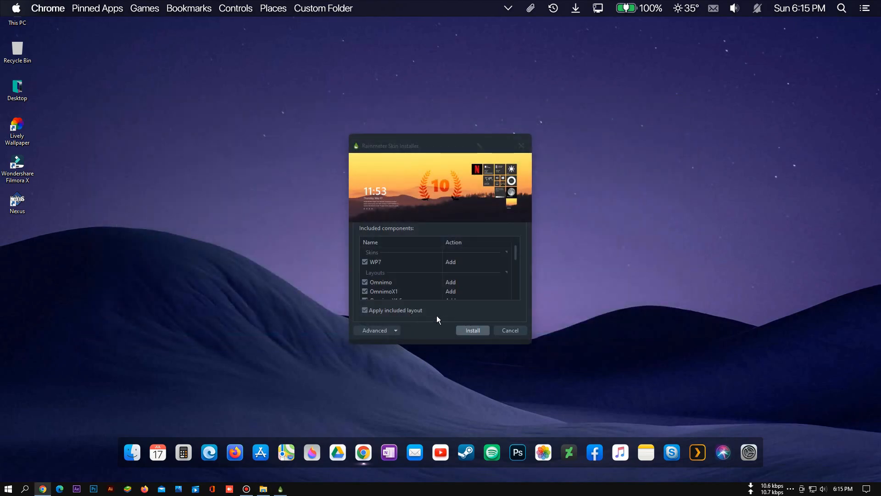
{"action": "left_click", "coordinate": [472, 330]}
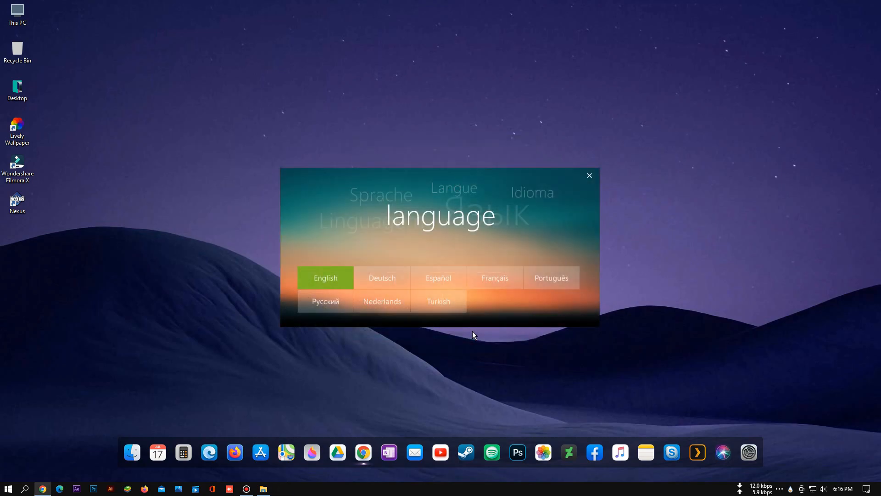
Complete the Omnimo setup in English with applying a new wallpaper turned off
{"action": "left_click", "coordinate": [333, 275]}
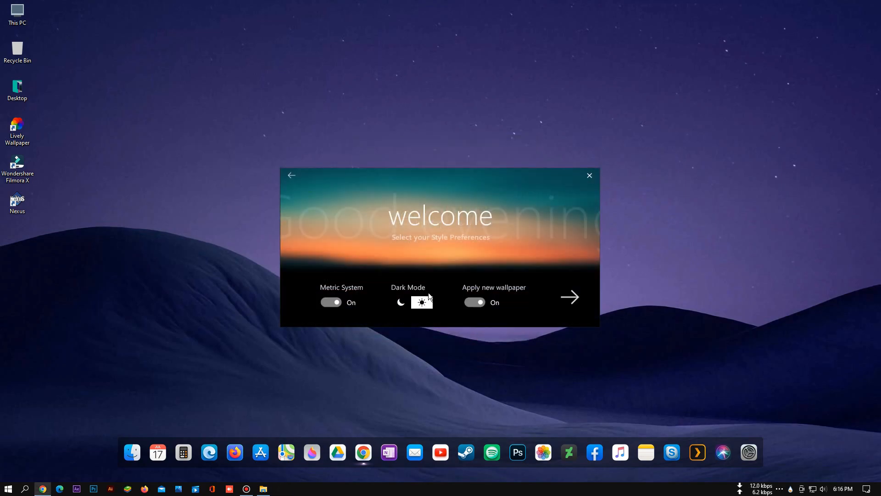
{"action": "left_click", "coordinate": [470, 301]}
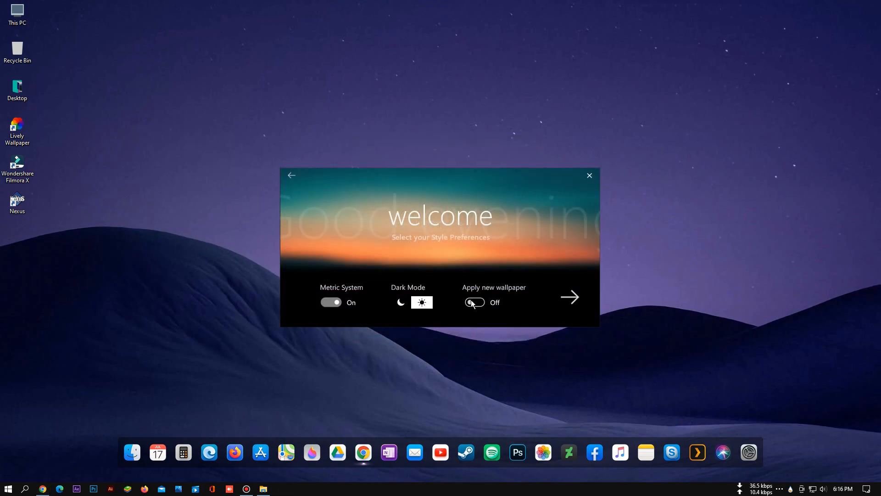
{"action": "left_click", "coordinate": [571, 298]}
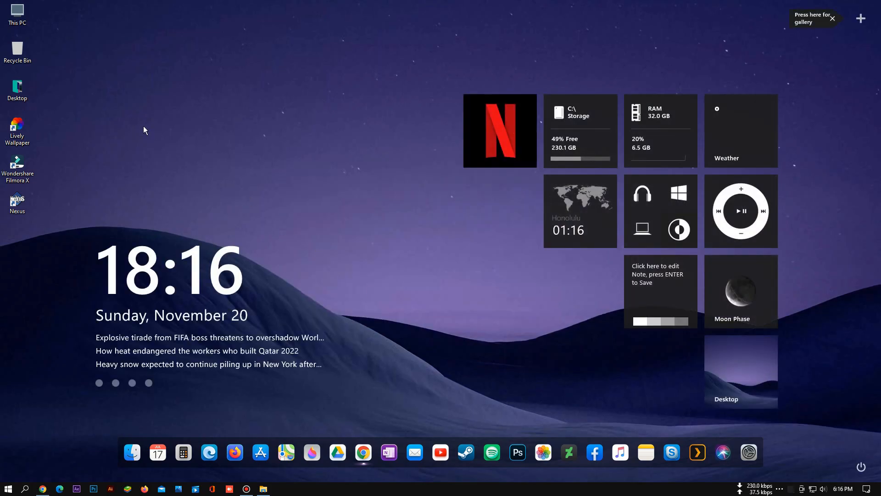
Hide the desktop icons
{"action": "right_click", "coordinate": [144, 129]}
{"action": "mouse_move", "coordinate": [161, 133]}
{"action": "left_click", "coordinate": [295, 190]}
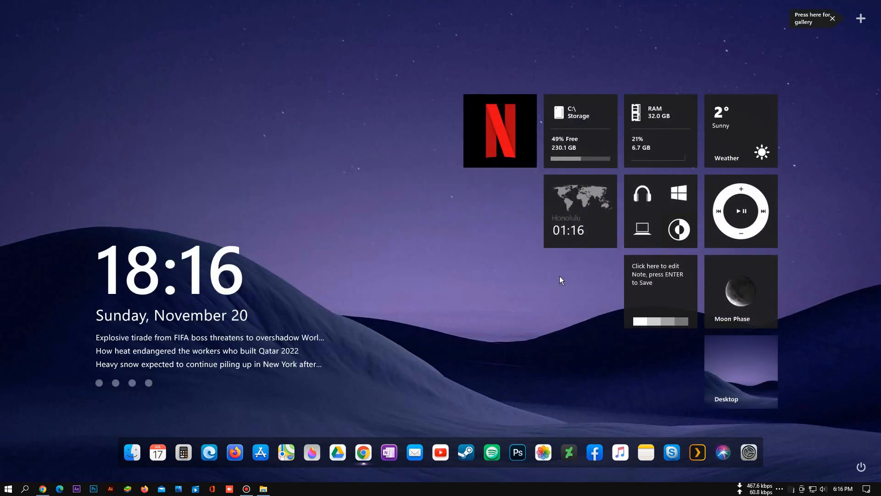
Close the Netflix, C: Storage and world clock tiles on the desktop
{"action": "right_click", "coordinate": [497, 143]}
{"action": "left_click", "coordinate": [531, 184]}
{"action": "right_click", "coordinate": [579, 146]}
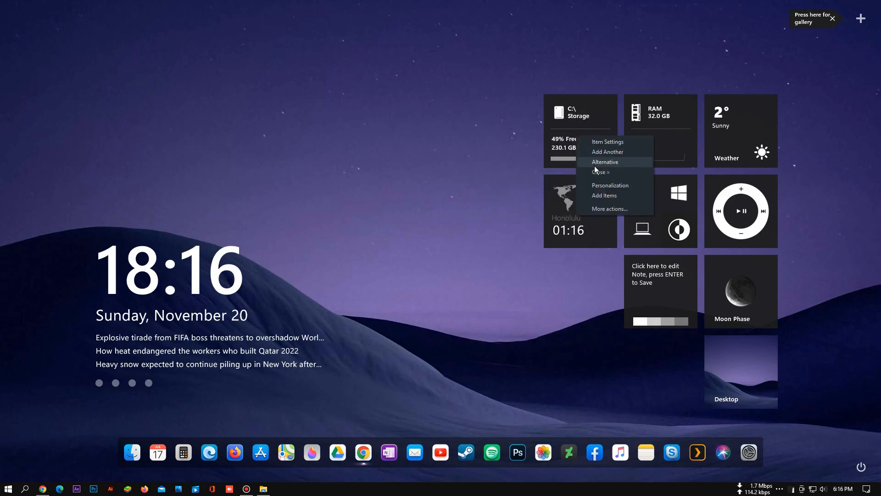
{"action": "left_click", "coordinate": [582, 189]}
{"action": "right_click", "coordinate": [569, 197]}
{"action": "left_click", "coordinate": [588, 248]}
Close the headphones, Windows, laptop and half-circle shortcut tiles together with the Note tile
{"action": "right_click", "coordinate": [658, 212]}
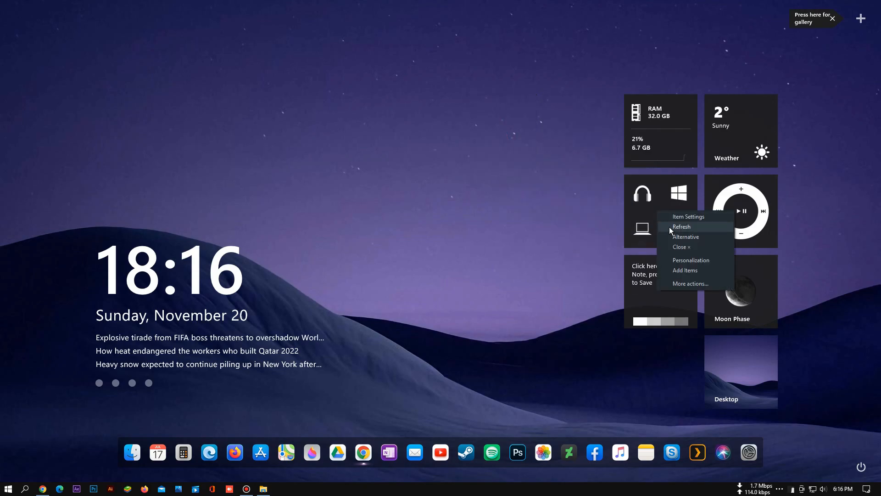
{"action": "left_click", "coordinate": [678, 249]}
{"action": "right_click", "coordinate": [661, 198]}
{"action": "left_click", "coordinate": [683, 234]}
{"action": "right_click", "coordinate": [650, 229]}
{"action": "left_click", "coordinate": [672, 263]}
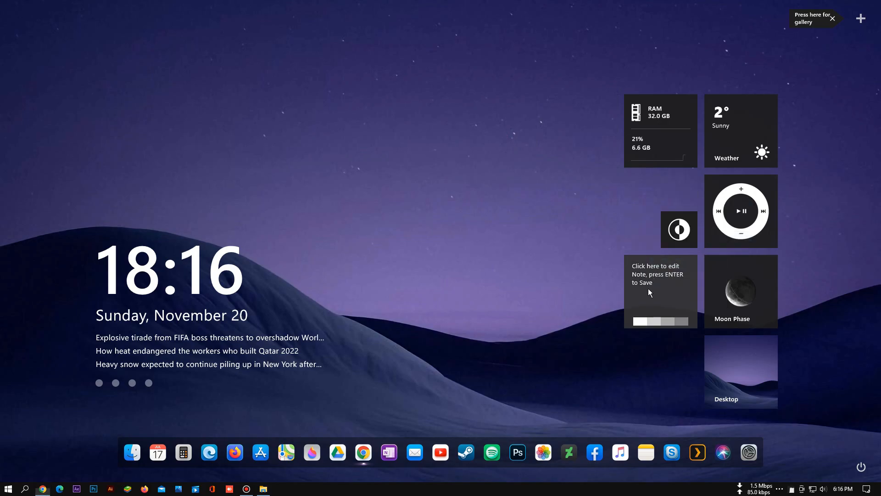
{"action": "right_click", "coordinate": [650, 292]}
{"action": "left_click", "coordinate": [679, 339]}
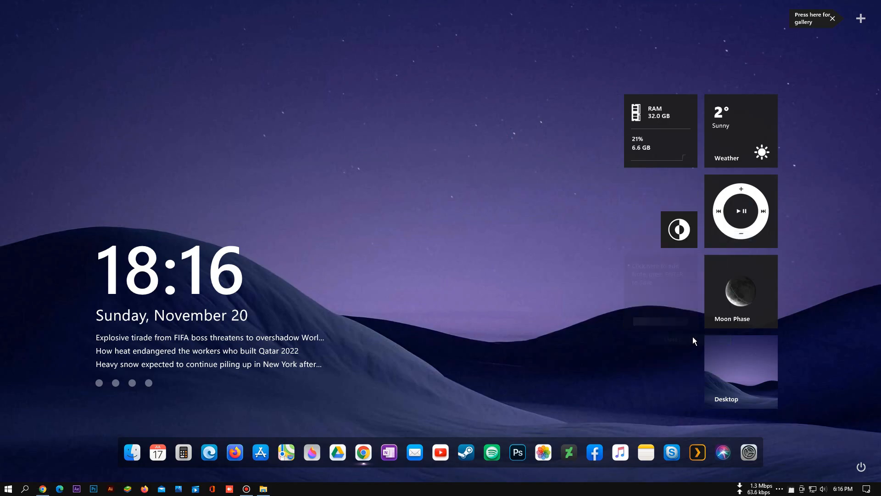
{"action": "right_click", "coordinate": [681, 240]}
{"action": "left_click", "coordinate": [704, 274]}
Close the RAM, Weather, media player, Moon Phase and Desktop tiles
{"action": "right_click", "coordinate": [653, 117]}
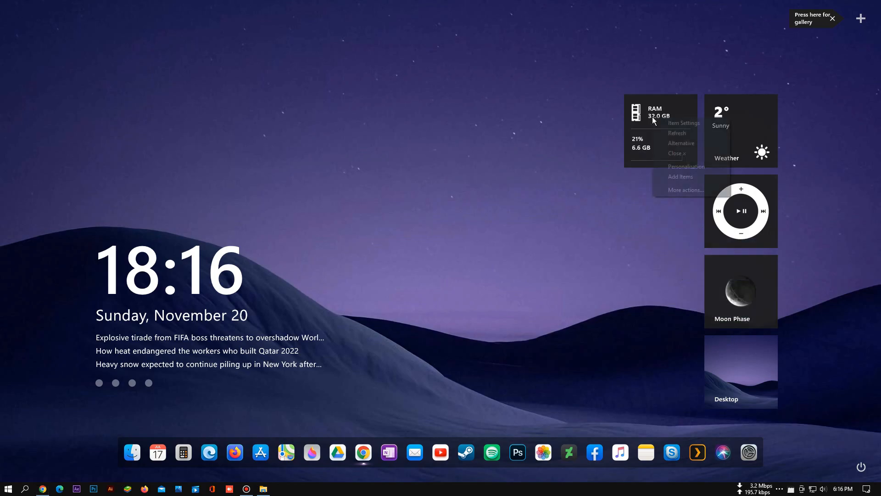
{"action": "left_click", "coordinate": [674, 153]}
{"action": "right_click", "coordinate": [747, 136]}
{"action": "left_click", "coordinate": [764, 171]}
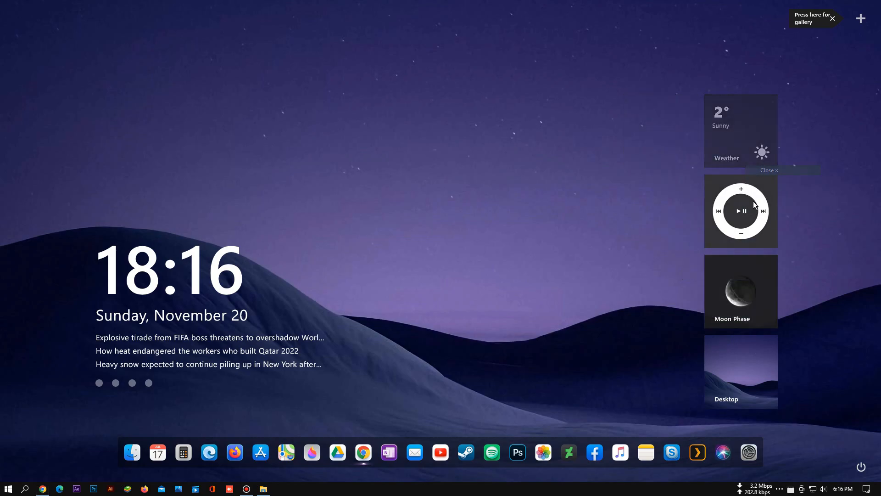
{"action": "right_click", "coordinate": [749, 211]}
{"action": "left_click", "coordinate": [771, 245]}
{"action": "right_click", "coordinate": [721, 293]}
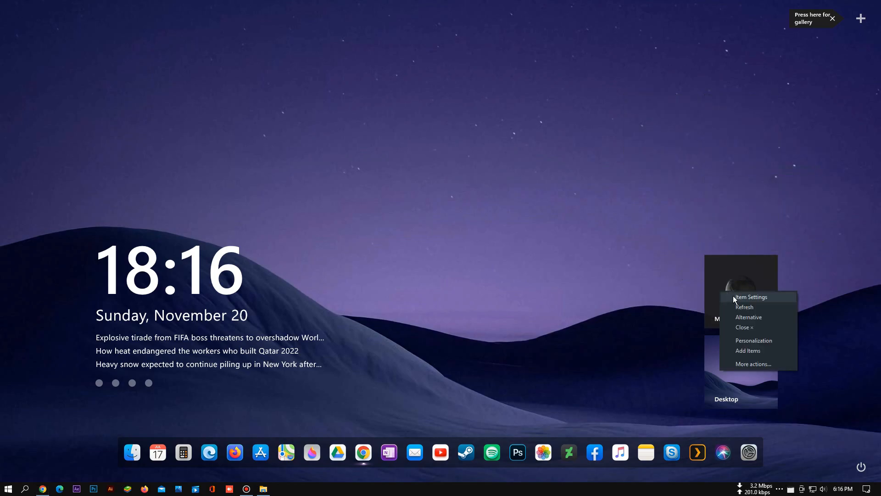
{"action": "left_click", "coordinate": [751, 332]}
{"action": "right_click", "coordinate": [742, 353]}
{"action": "left_click", "coordinate": [769, 388]}
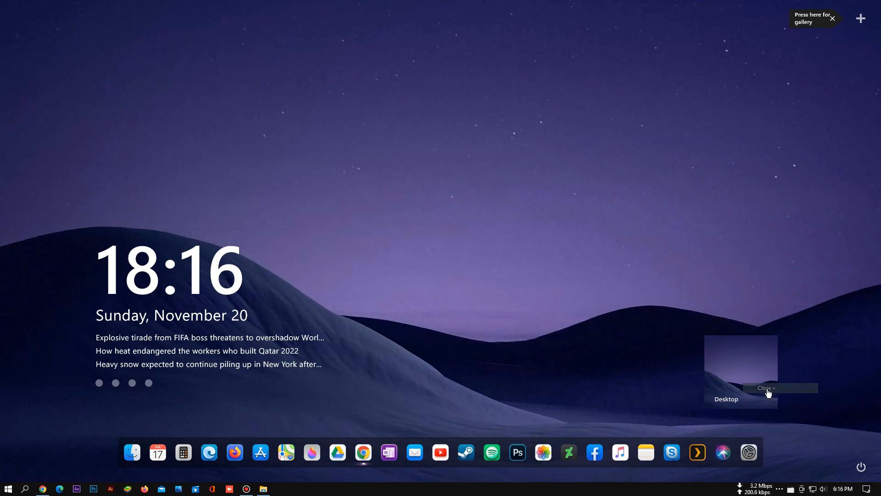
Reduce the size of the clock and news widget in its item settings and reposition it above the dock
{"action": "left_click_drag", "start_coordinate": [179, 280], "coordinate": [222, 288]}
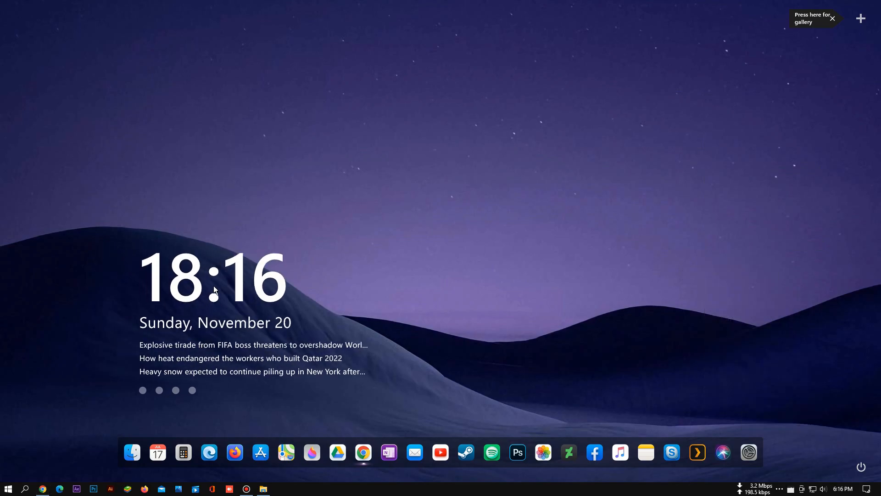
{"action": "right_click", "coordinate": [213, 287]}
{"action": "left_click", "coordinate": [260, 300]}
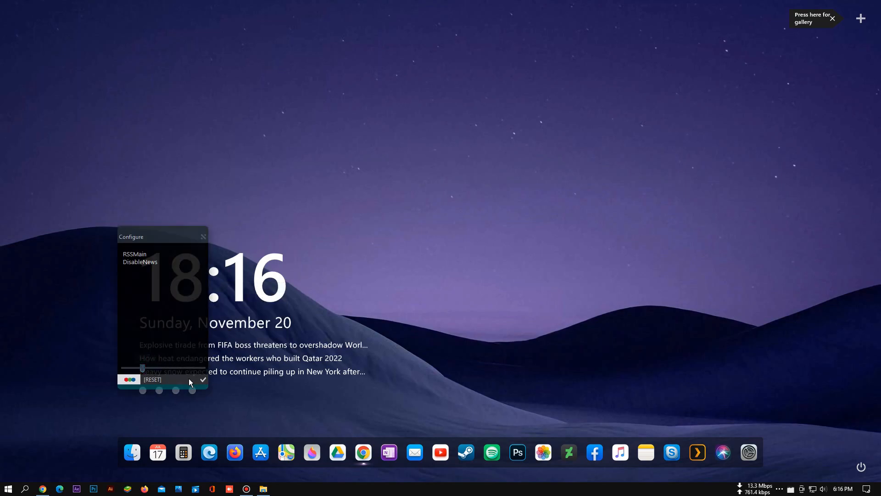
{"action": "left_click", "coordinate": [204, 379]}
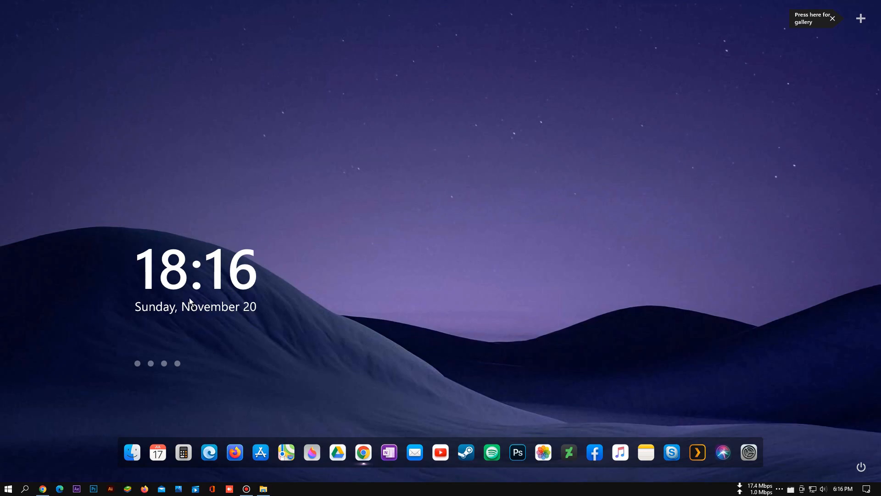
{"action": "left_click_drag", "start_coordinate": [171, 313], "coordinate": [166, 331]}
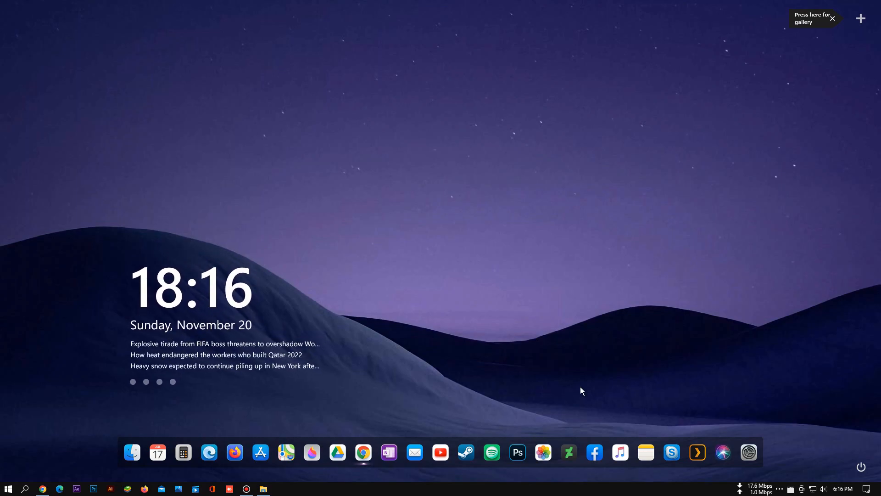
Load Droptop's DropdownBar.ini skin in the Rainmeter manager and close the manager
{"action": "left_click", "coordinate": [783, 490]}
{"action": "left_click", "coordinate": [782, 474]}
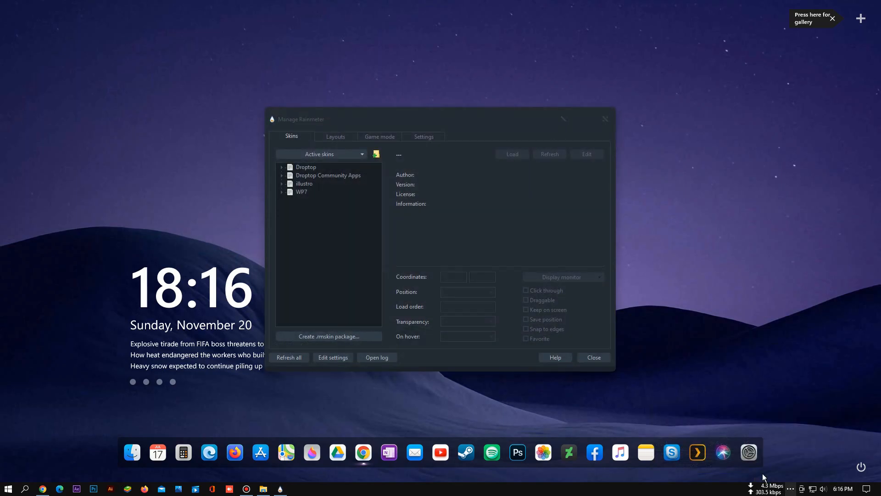
{"action": "left_click", "coordinate": [282, 176]}
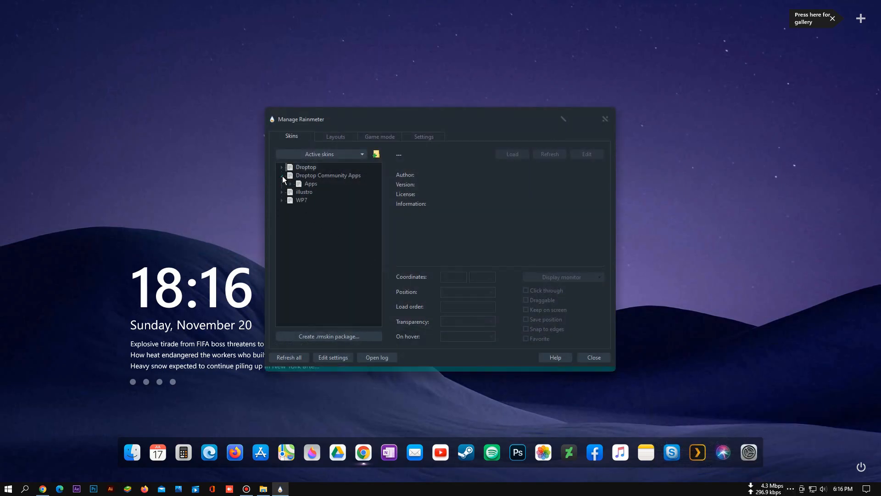
{"action": "left_click", "coordinate": [282, 176]}
{"action": "left_click", "coordinate": [282, 168]}
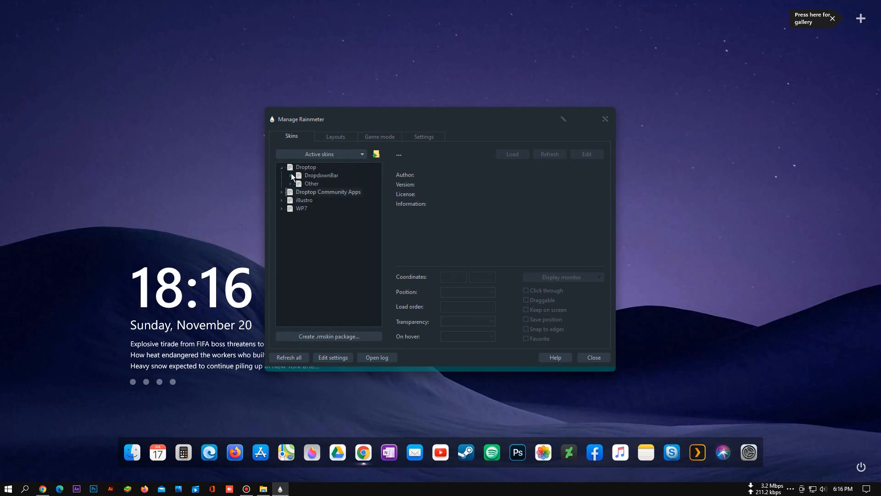
{"action": "left_click", "coordinate": [293, 176]}
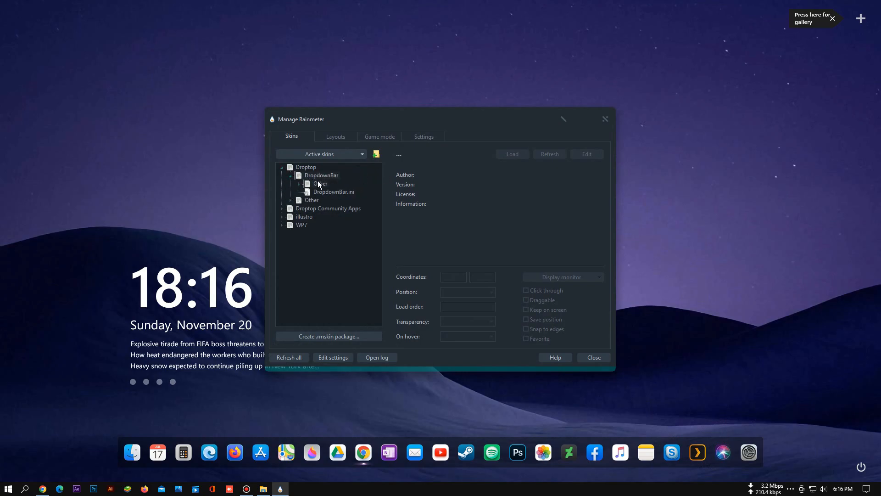
{"action": "left_click", "coordinate": [322, 192]}
{"action": "left_click", "coordinate": [511, 155]}
{"action": "left_click", "coordinate": [606, 118]}
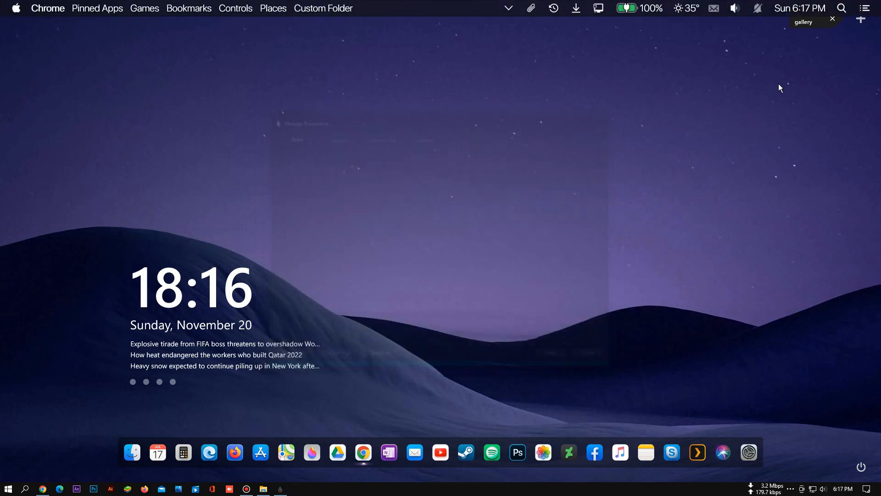
Dismiss the Omnimo gallery tip and close the Omnimo 10 getting-started window
{"action": "left_click", "coordinate": [832, 19]}
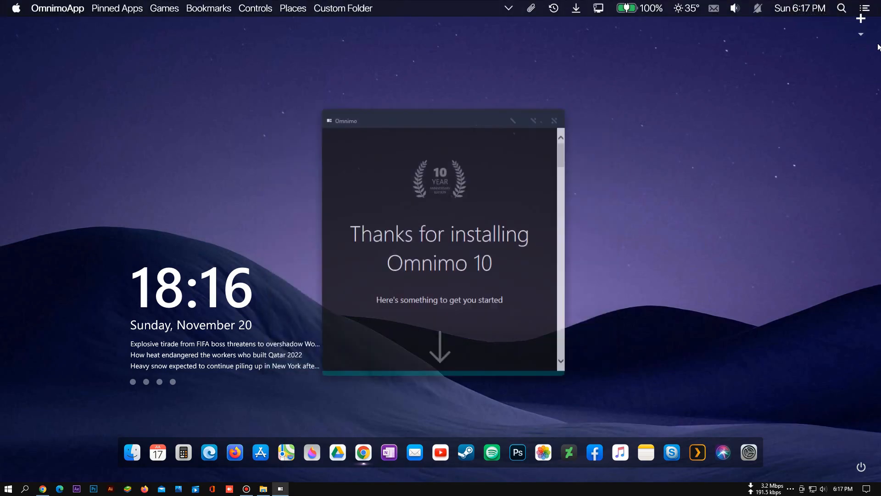
{"action": "left_click", "coordinate": [556, 119]}
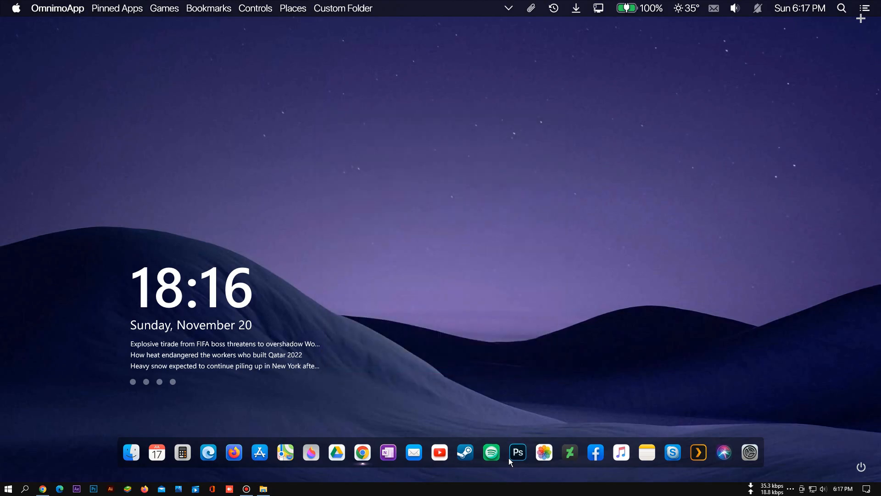
Turn on automatically hiding the taskbar in desktop mode and close the Windows settings
{"action": "right_click", "coordinate": [502, 490]}
{"action": "left_click", "coordinate": [503, 477]}
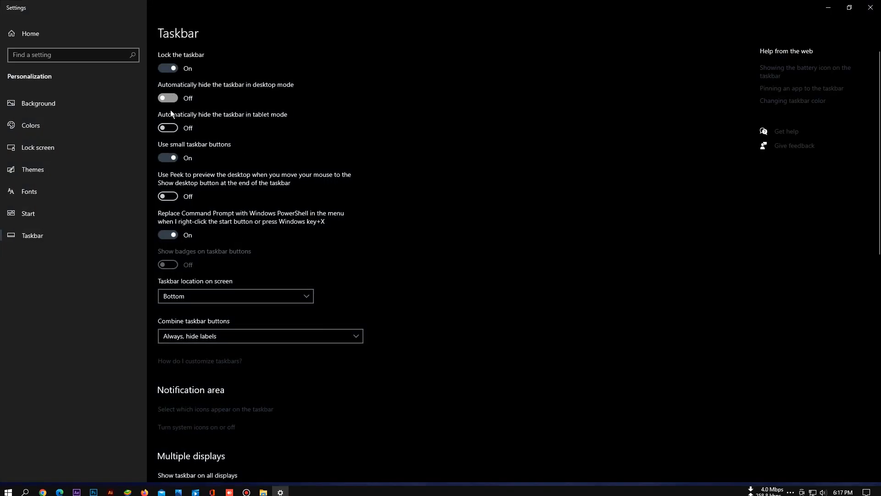
{"action": "left_click", "coordinate": [168, 97]}
{"action": "left_click", "coordinate": [870, 8]}
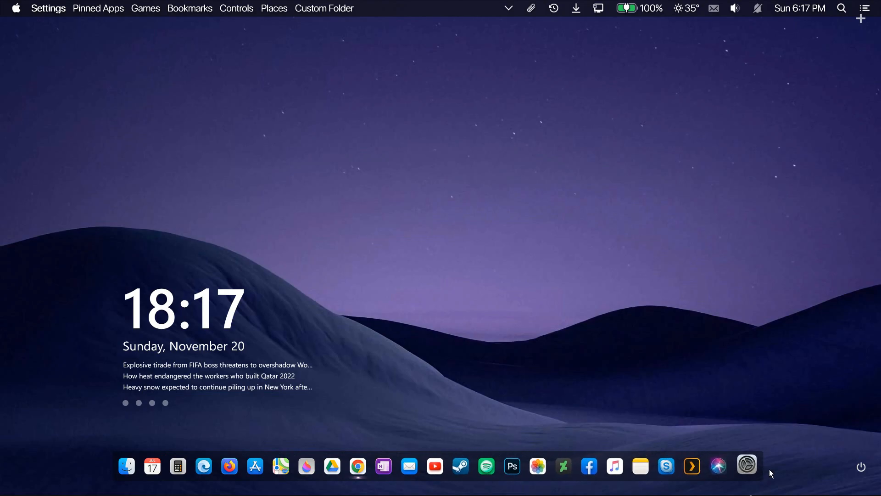
{"action": "left_click", "coordinate": [697, 467]}
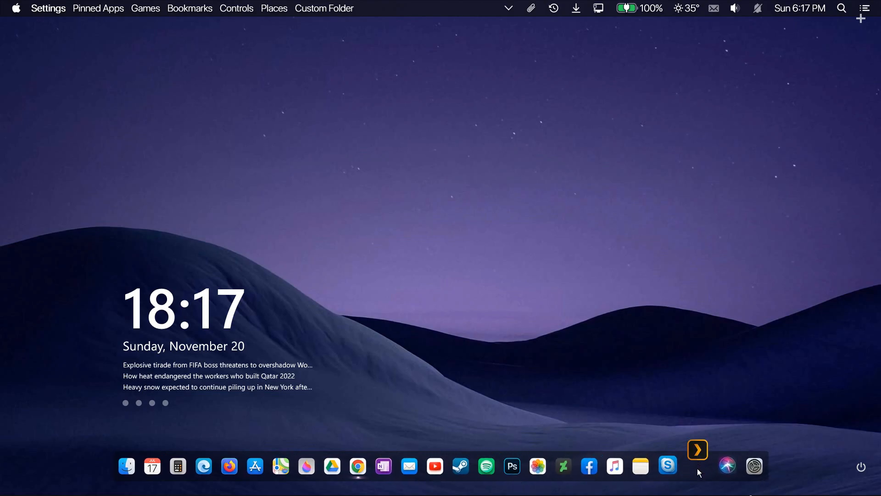
{"action": "left_click", "coordinate": [664, 399]}
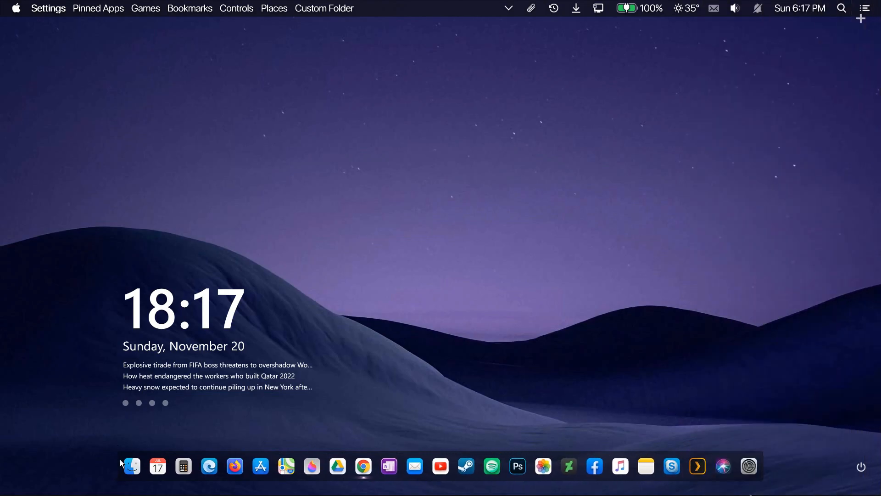